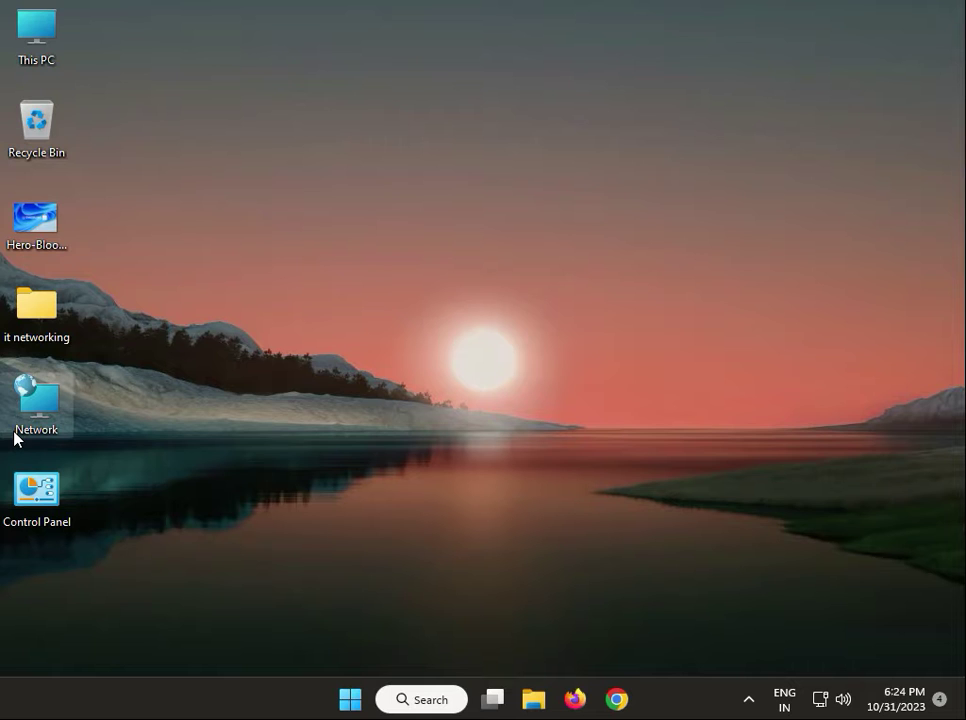
Step: Open Control Panel from a Start search for 'con' and view all items as small icons
click(341, 695)
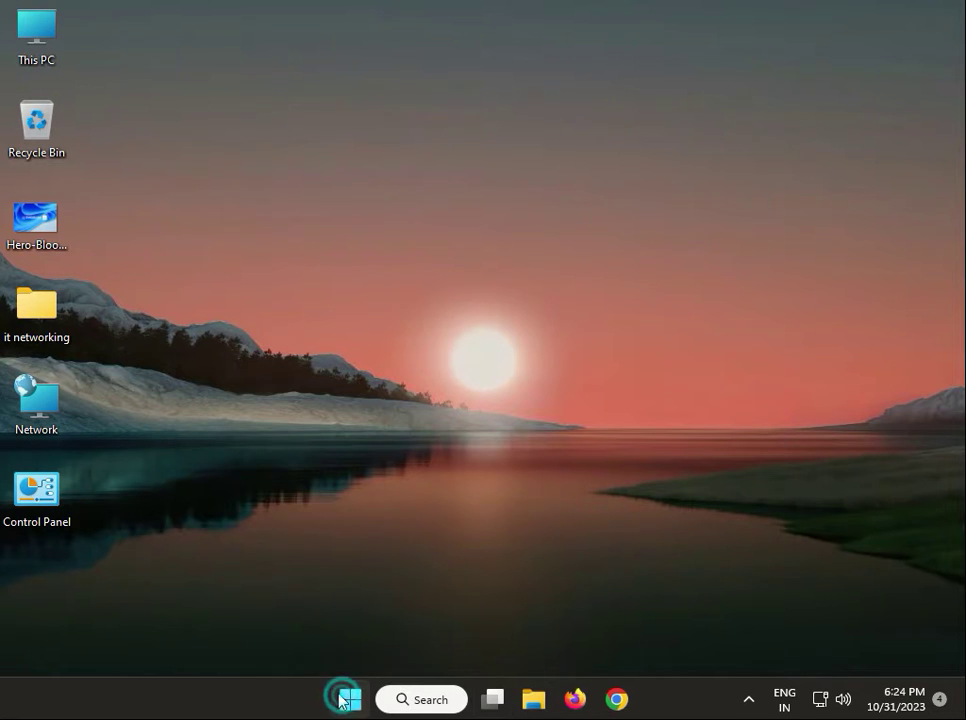
text(co)
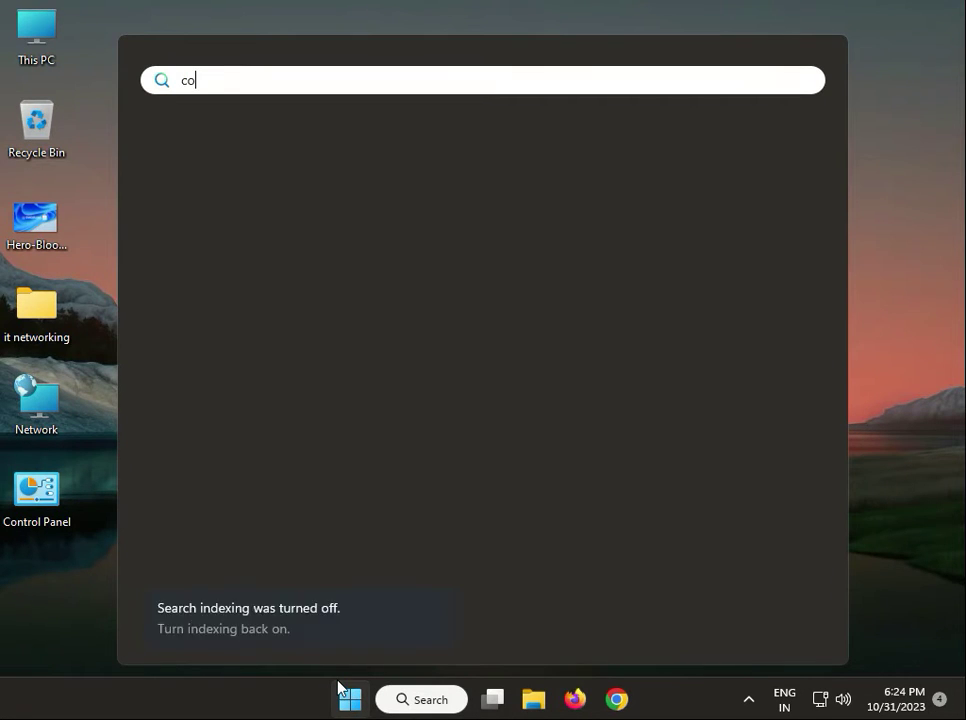
text(n)
click(250, 246)
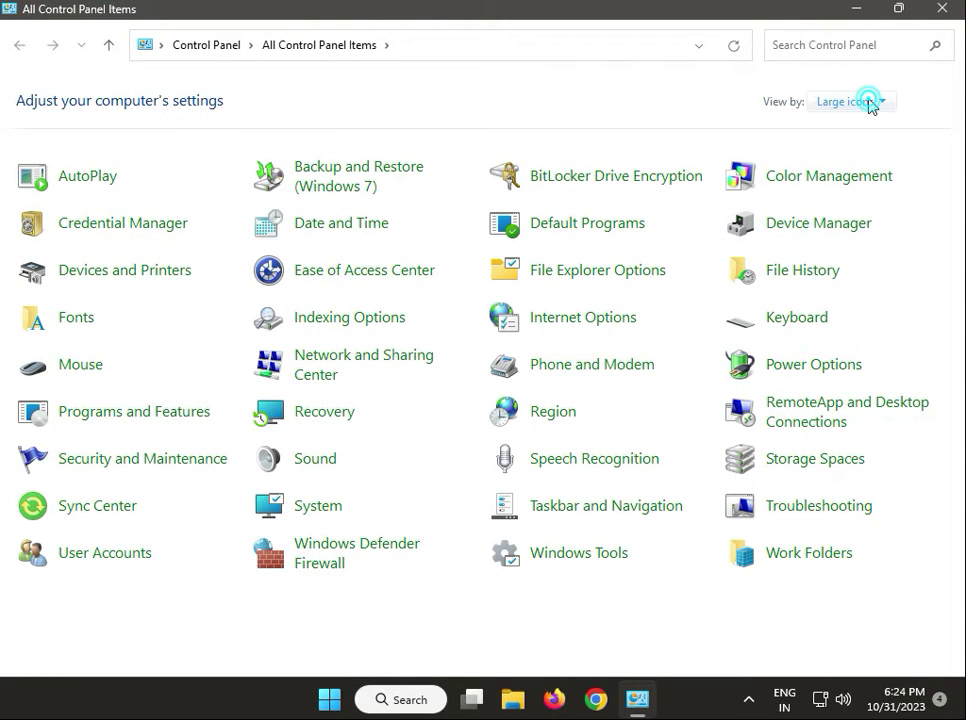
click(869, 102)
click(853, 176)
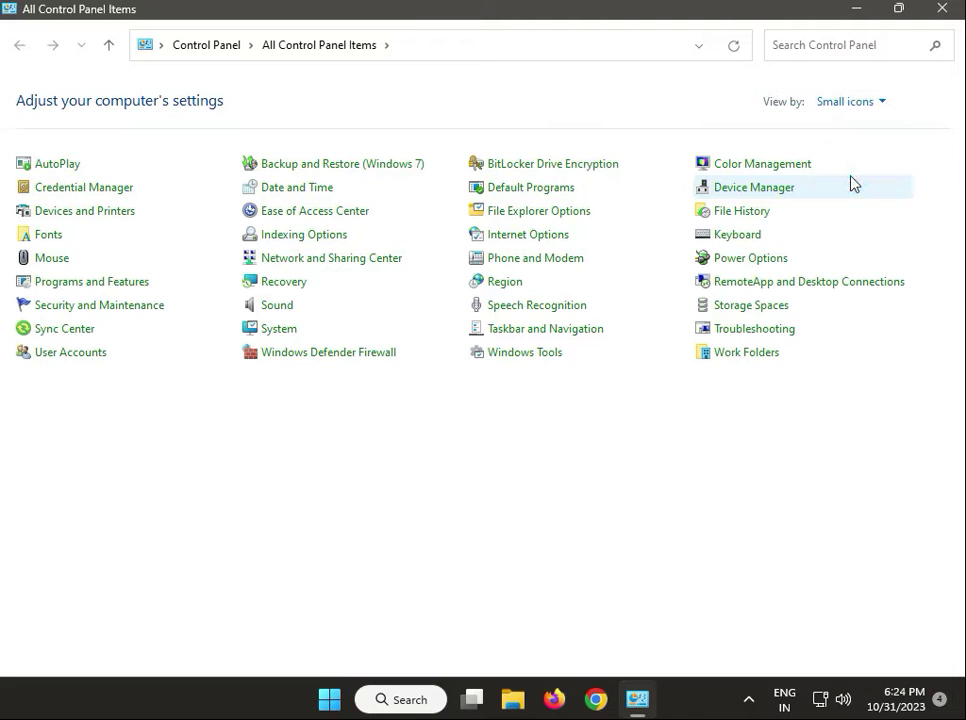
Step: Open Sound settings and select the Speakers, Headphones, then Speakers playback devices
click(276, 308)
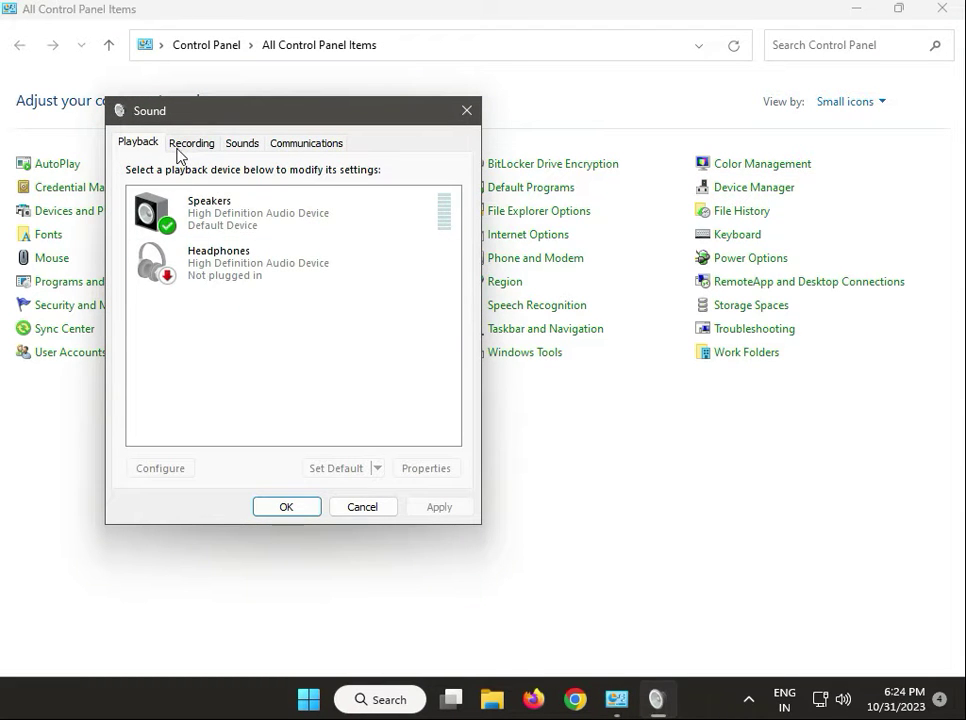
click(250, 226)
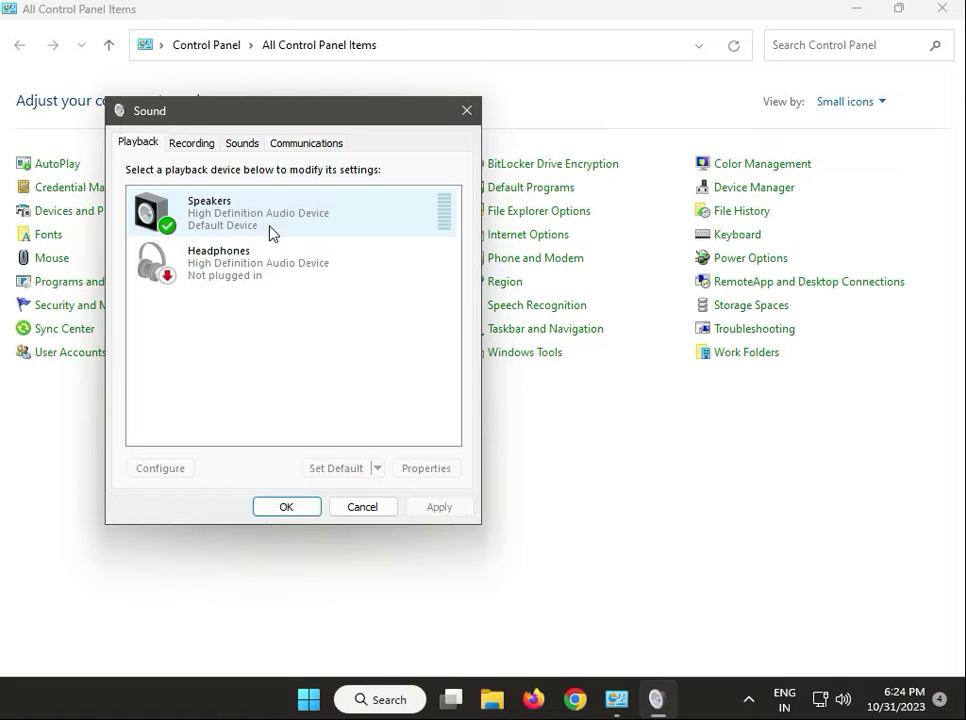
click(270, 278)
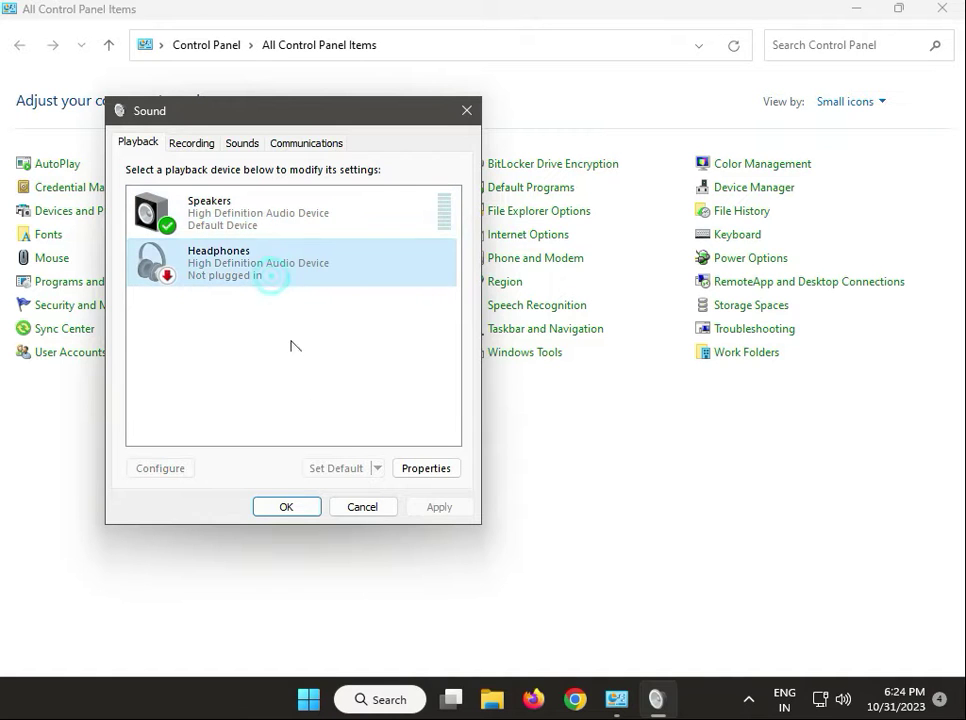
click(277, 214)
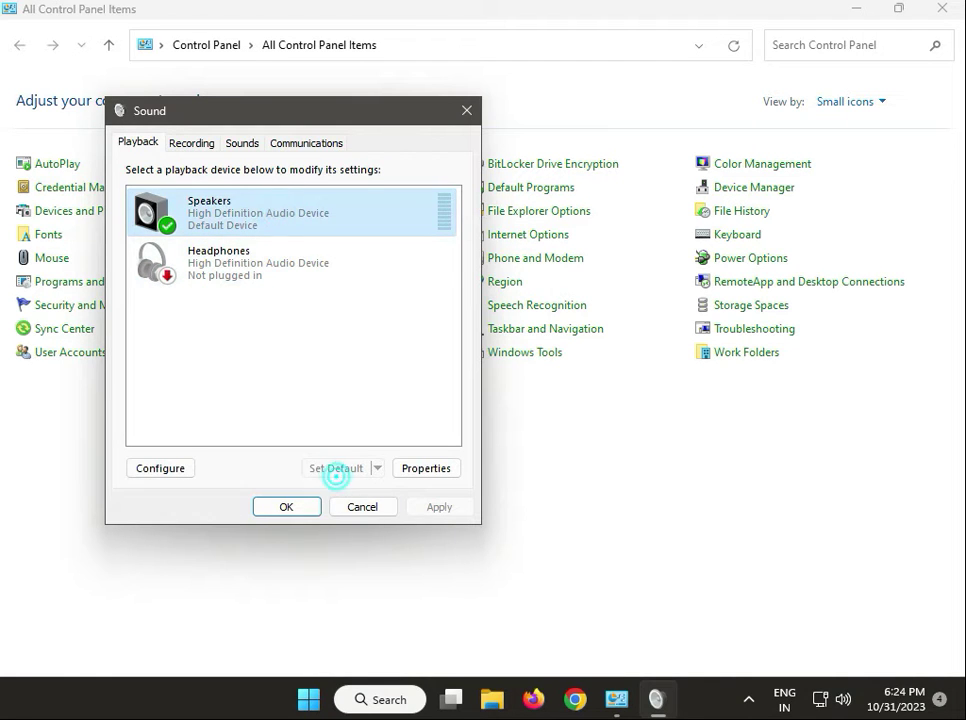
Step: On the Recording tab, disable the Microphone and then enable it again
click(192, 143)
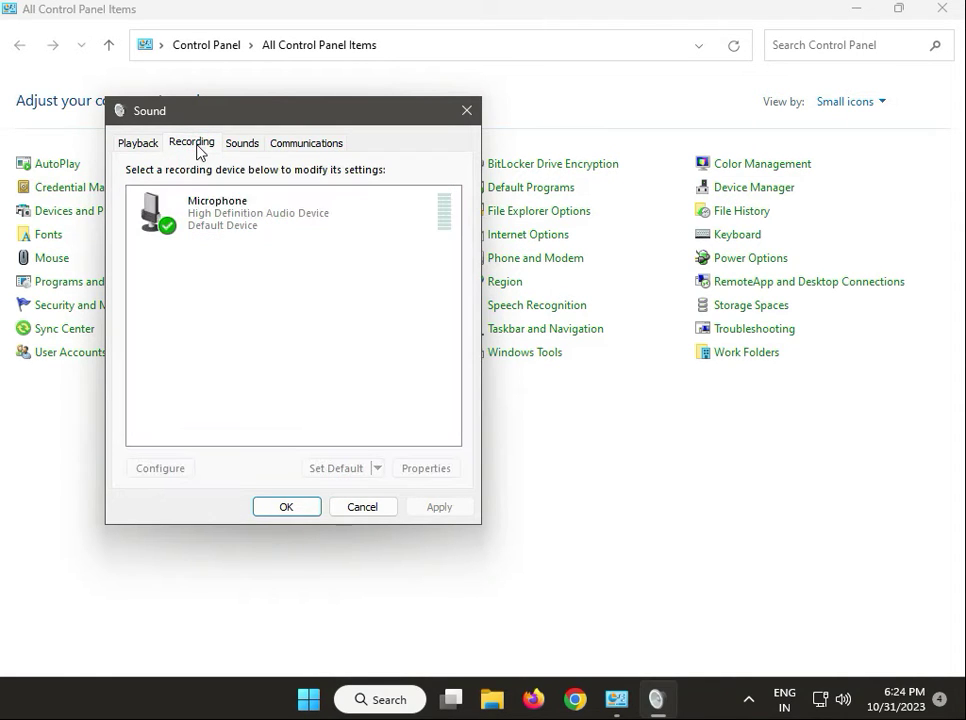
click(216, 224)
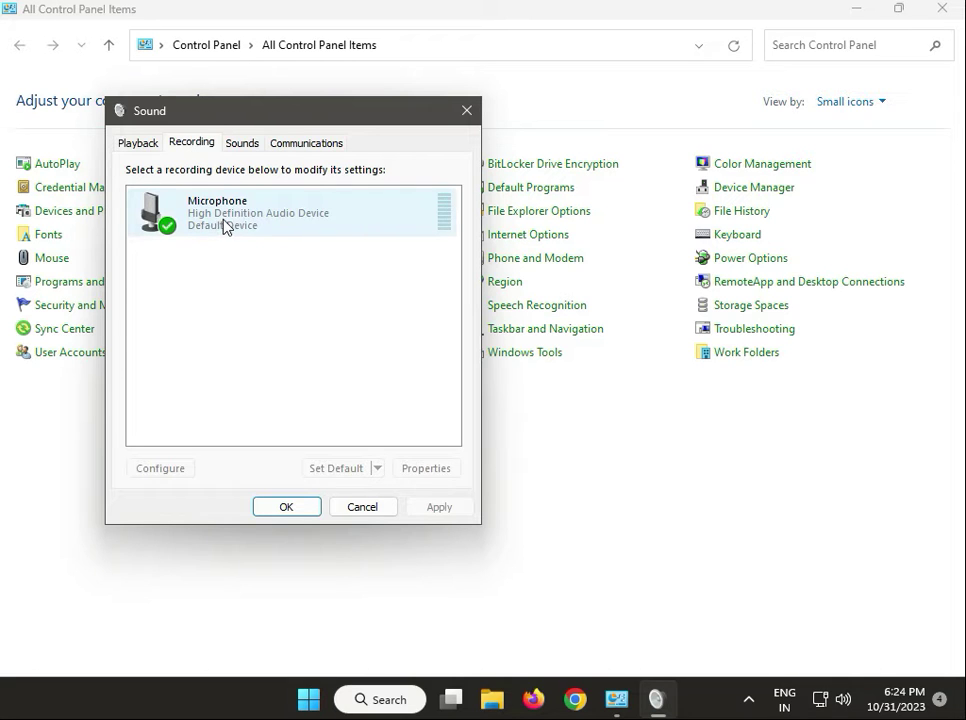
right_click(226, 224)
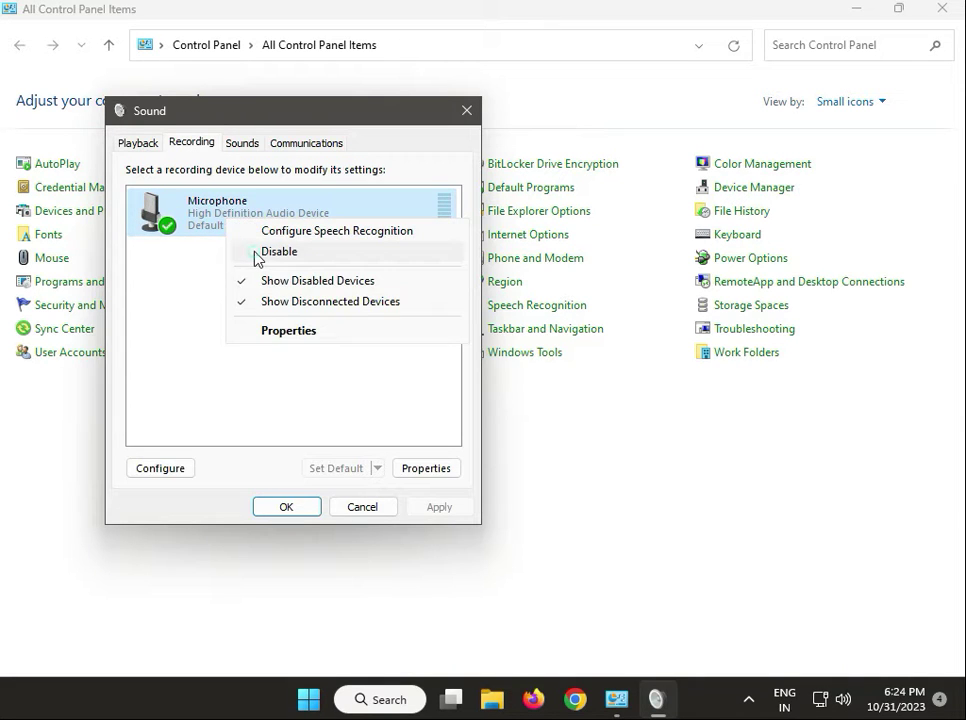
click(254, 254)
click(245, 220)
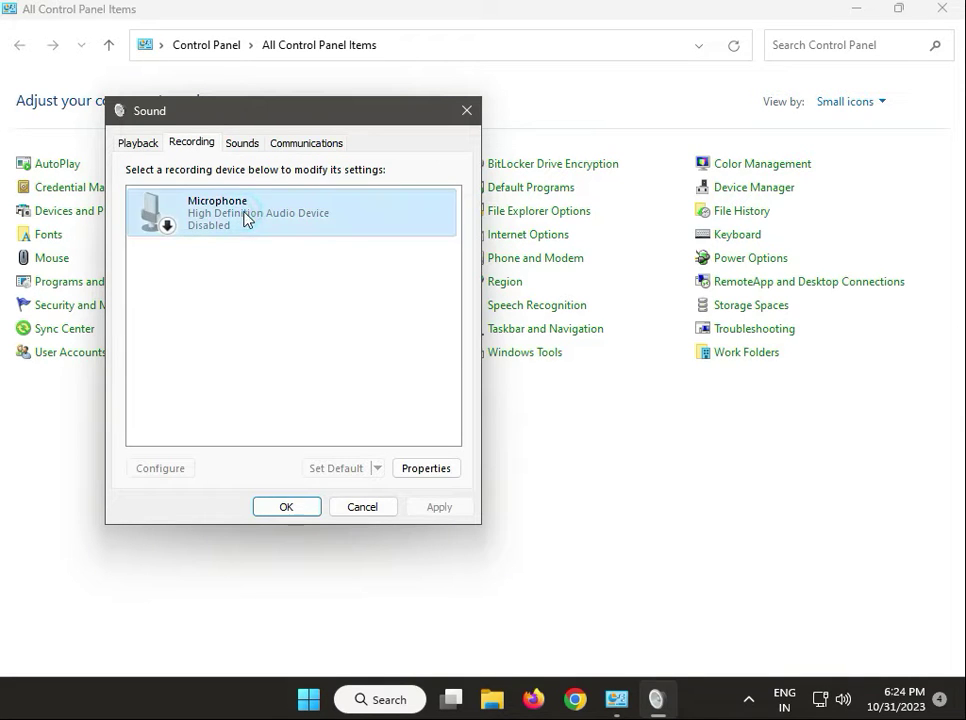
right_click(245, 218)
click(272, 229)
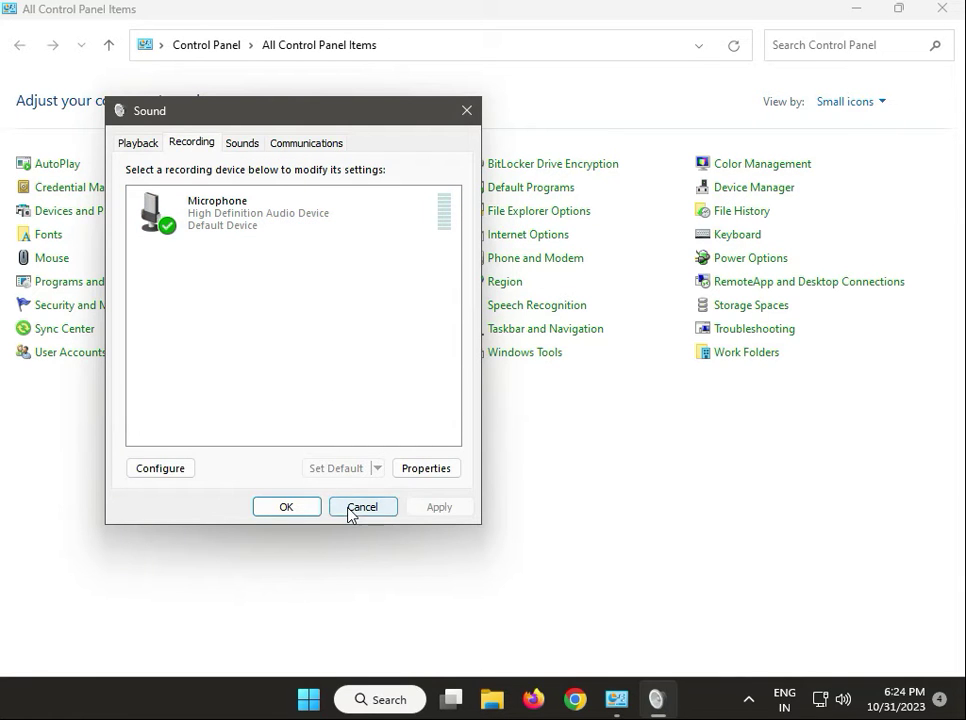
mouse_move(656, 699)
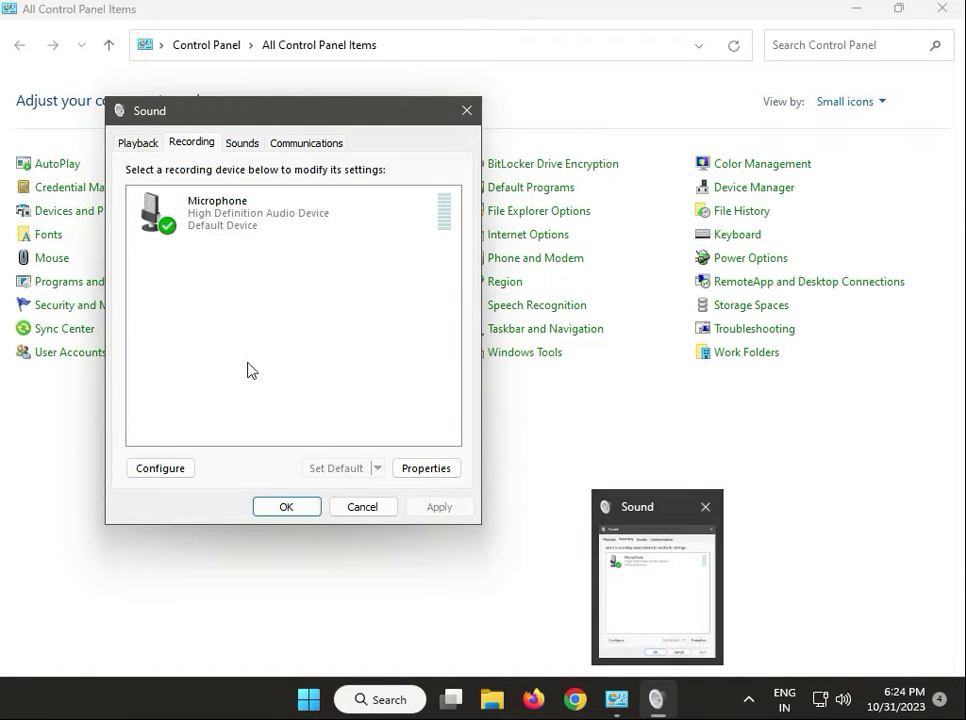
click(231, 226)
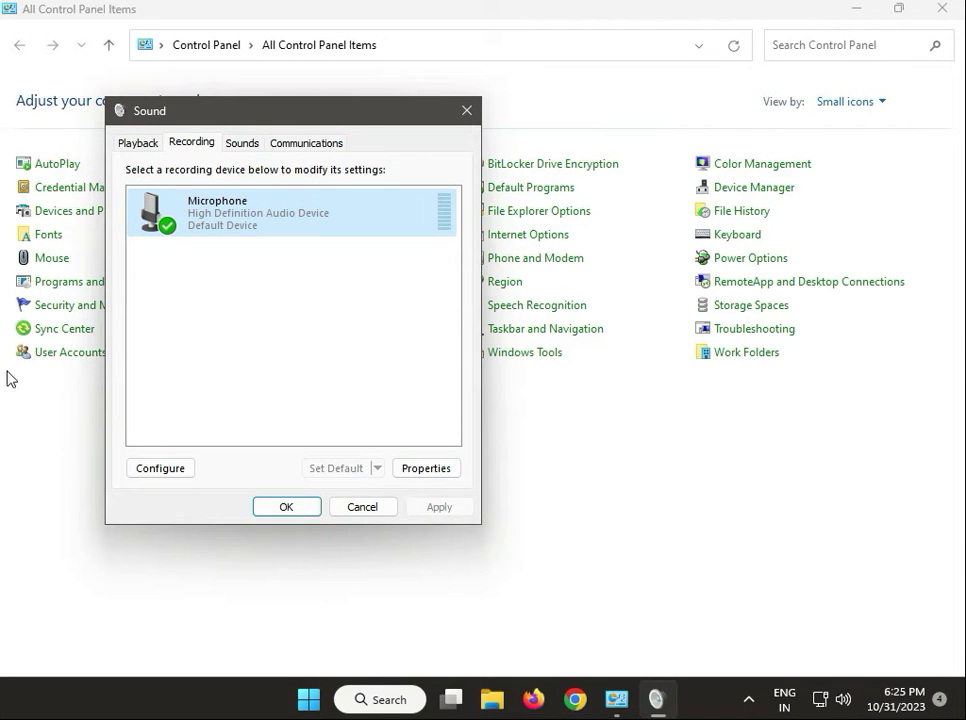
Step: Review Microphone Properties (Listen, Levels 100, Advanced 2-channel 16-bit 44100 Hz), then OK both dialogs
right_click(275, 222)
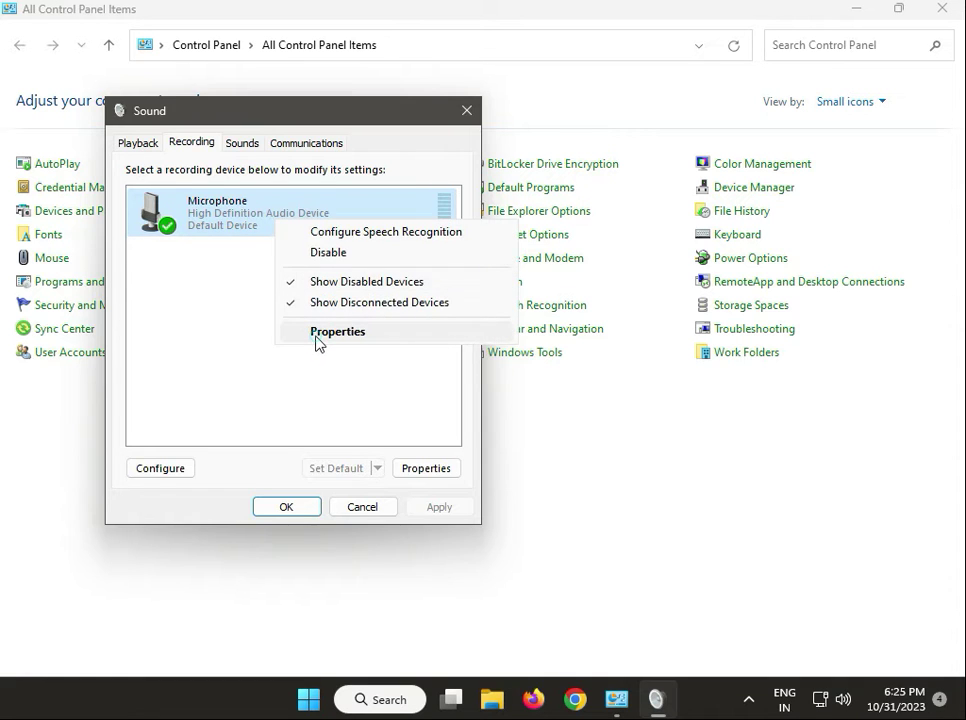
click(318, 338)
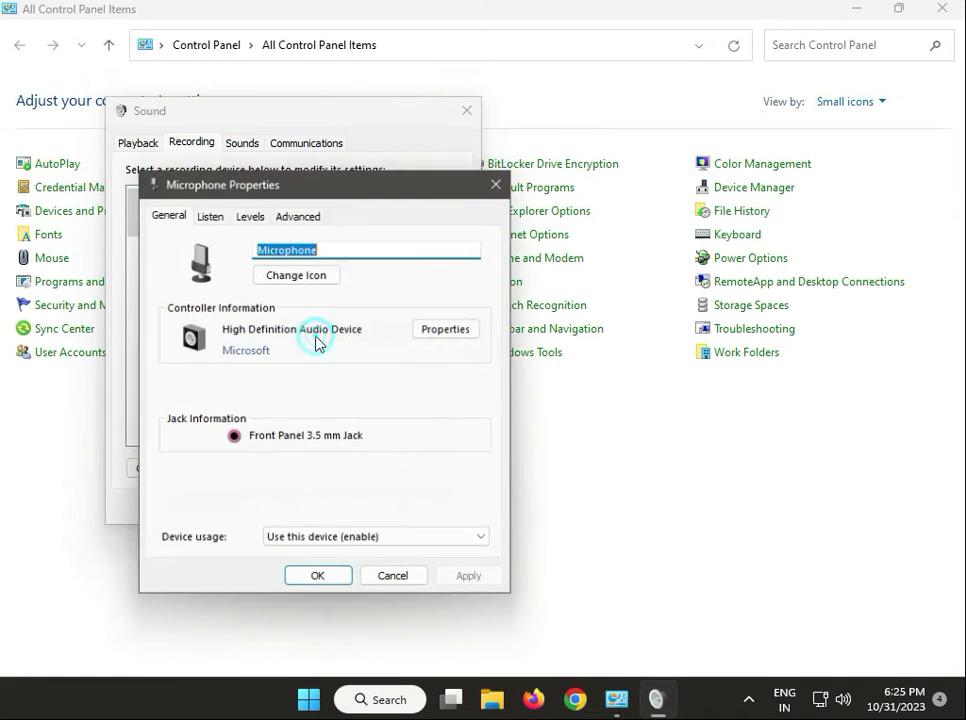
click(207, 217)
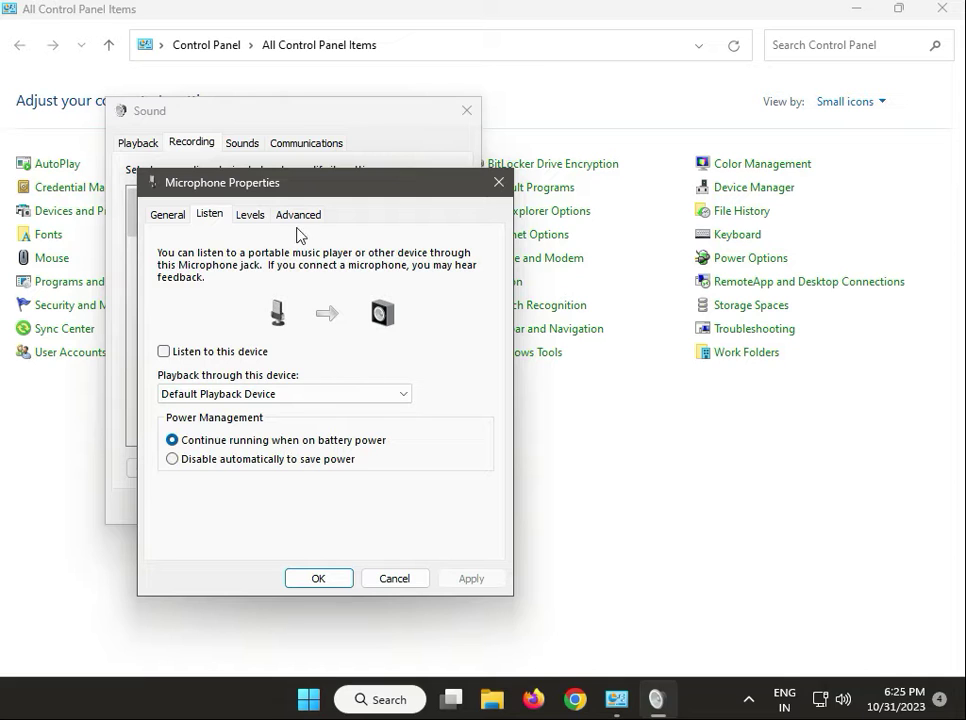
click(241, 218)
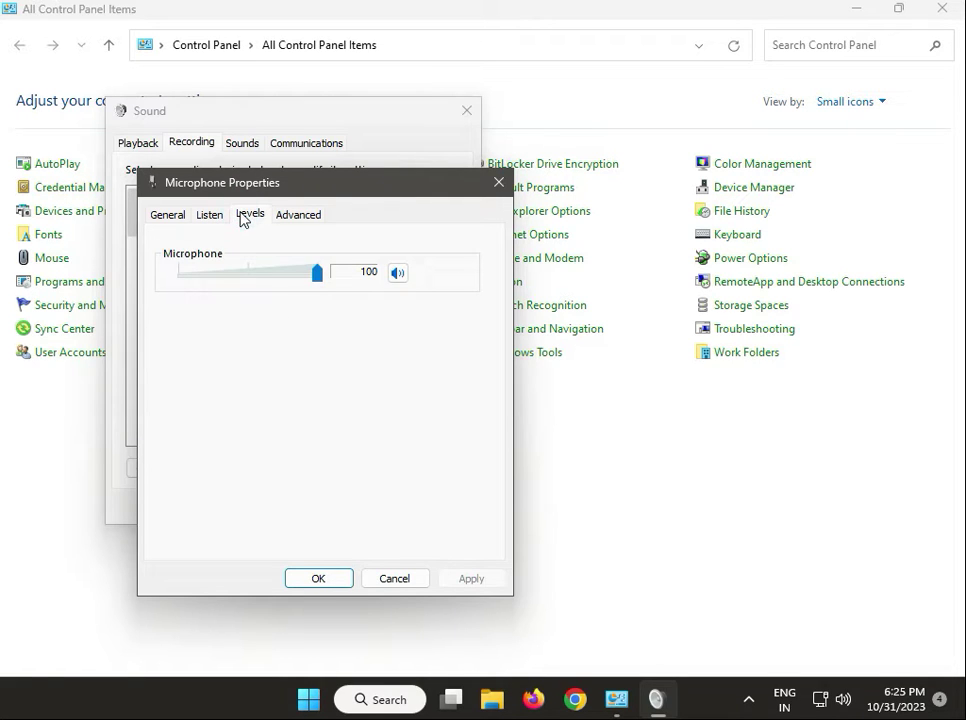
click(318, 218)
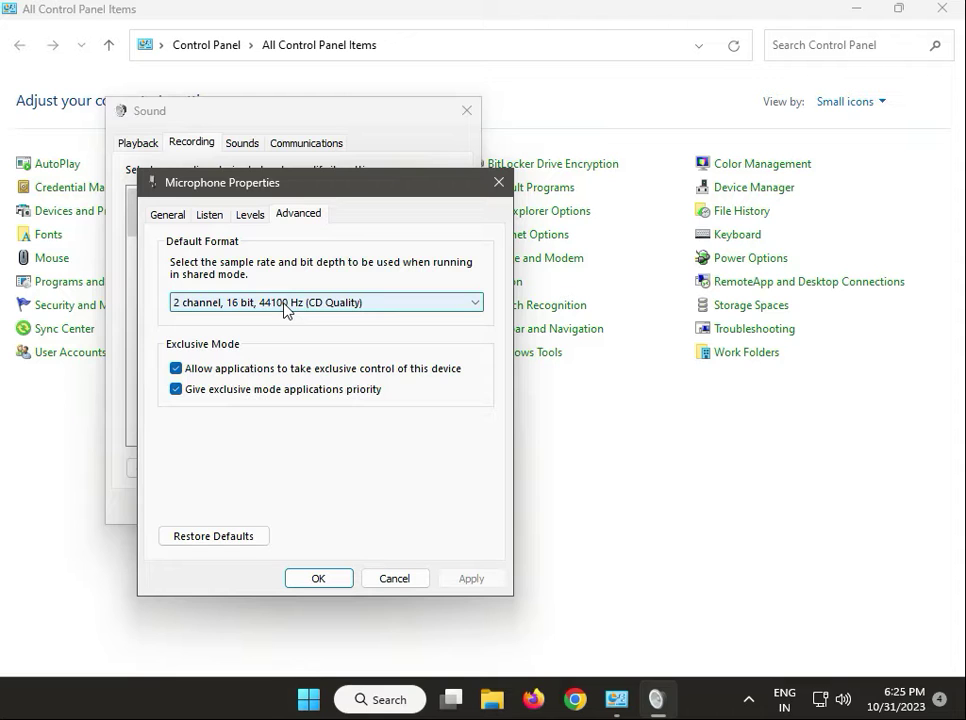
click(343, 582)
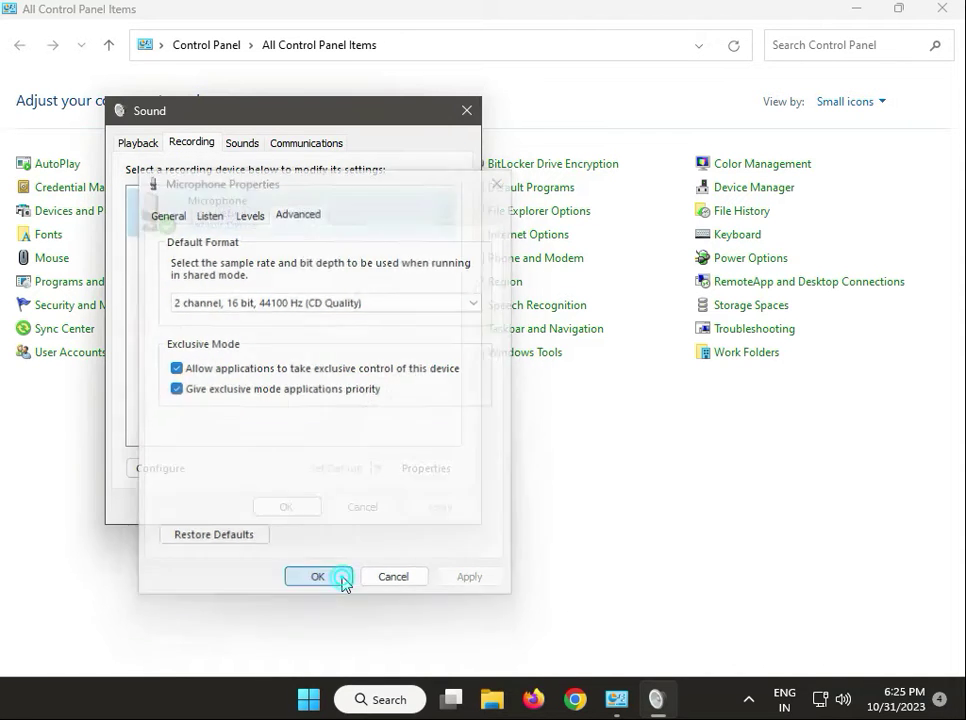
click(304, 516)
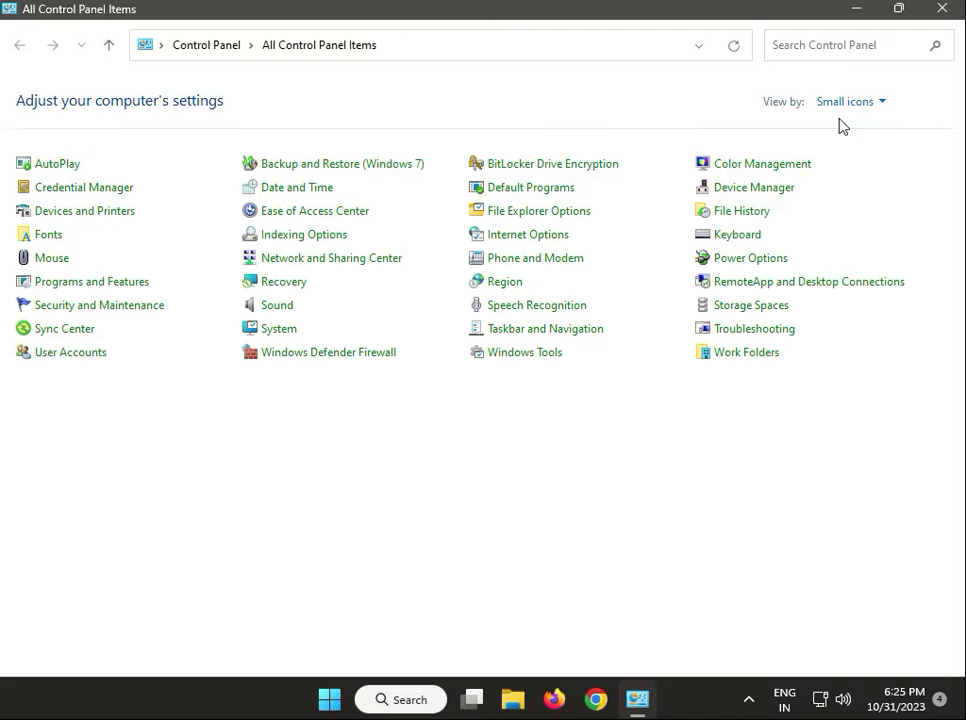
Step: Close Control Panel and search Chrome for 'logitech headphone driver'
click(941, 10)
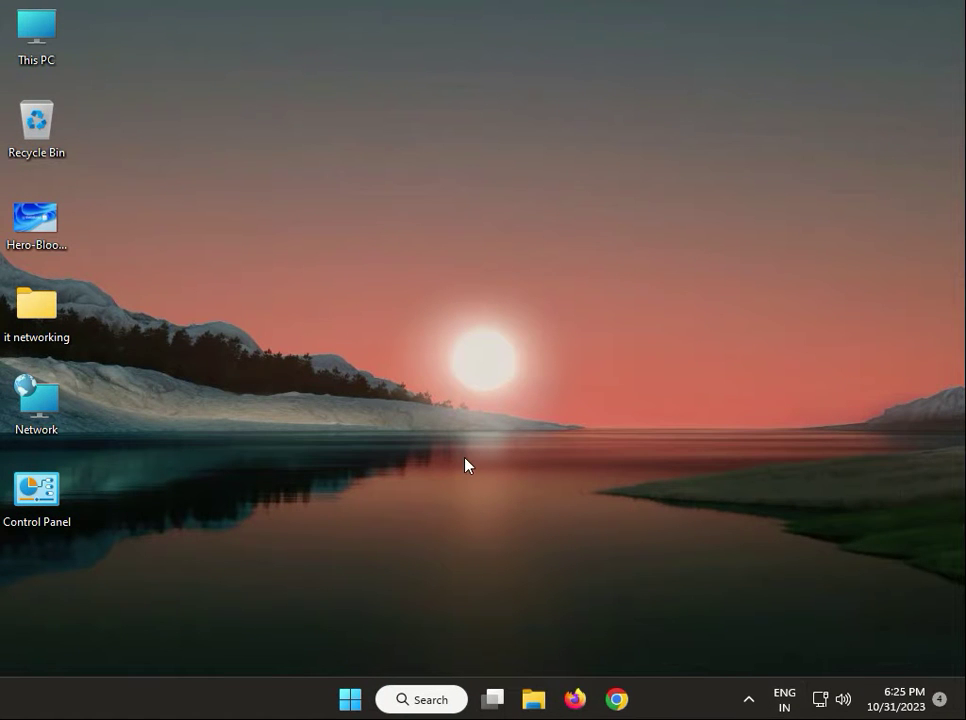
click(617, 699)
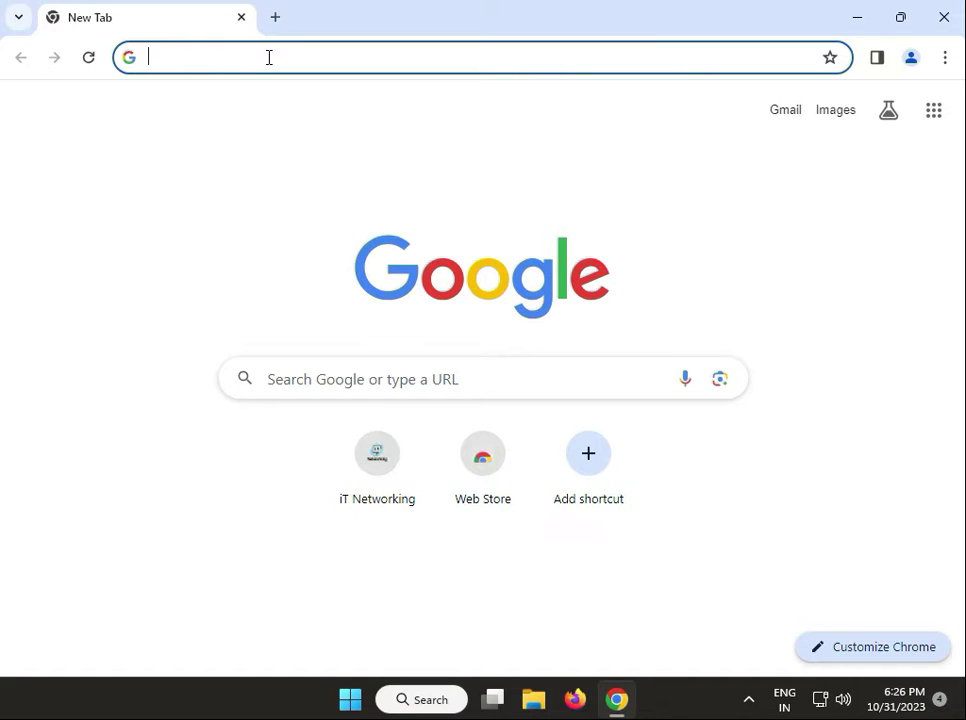
text(logi)
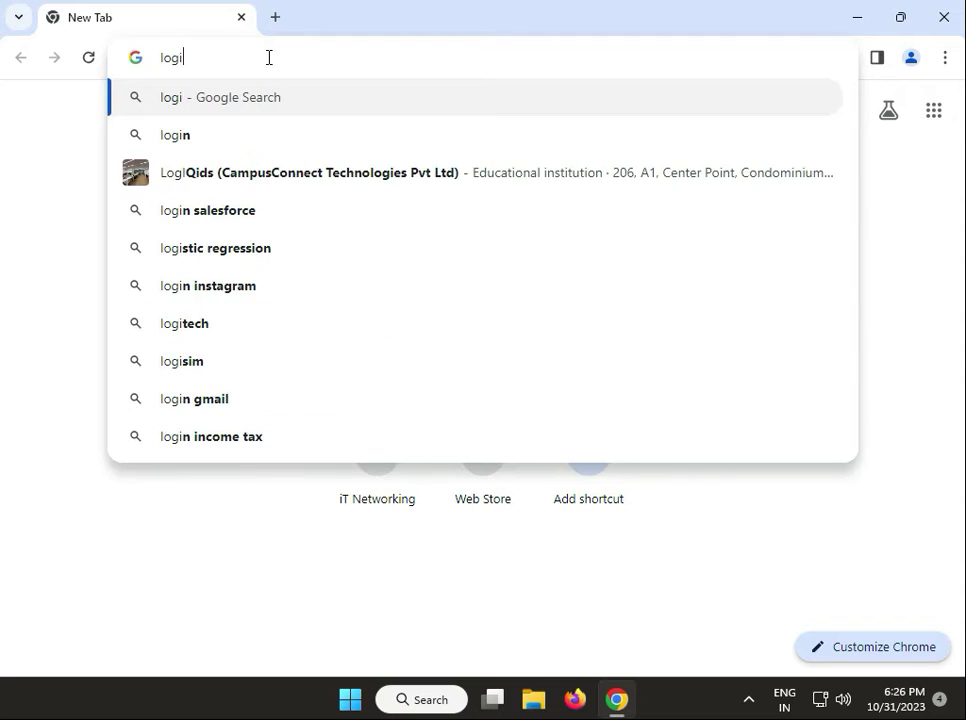
text(tec)
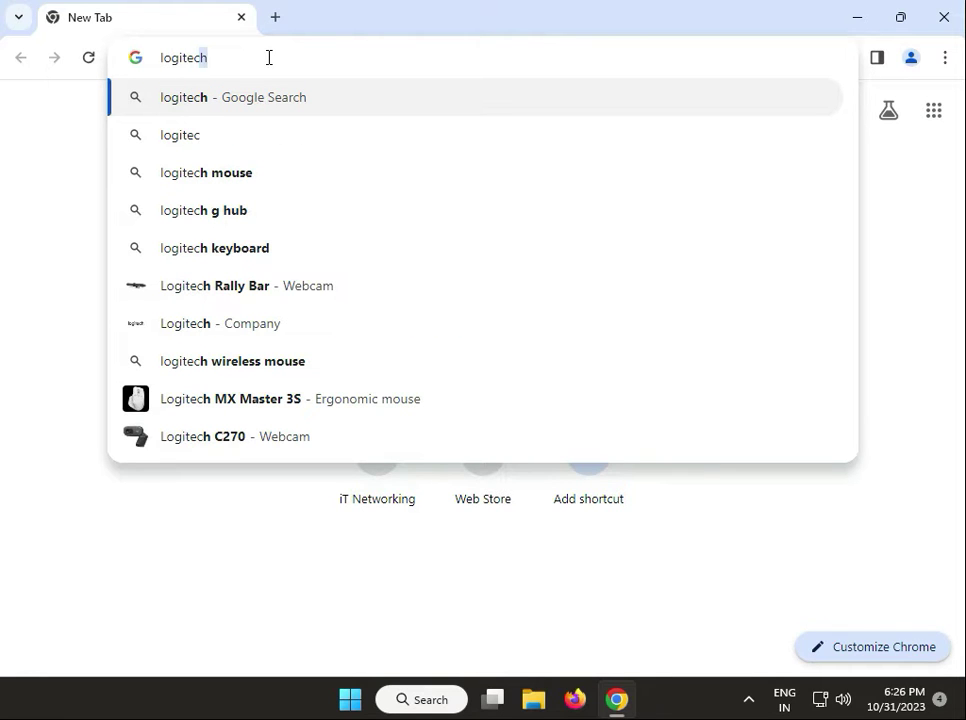
text(h )
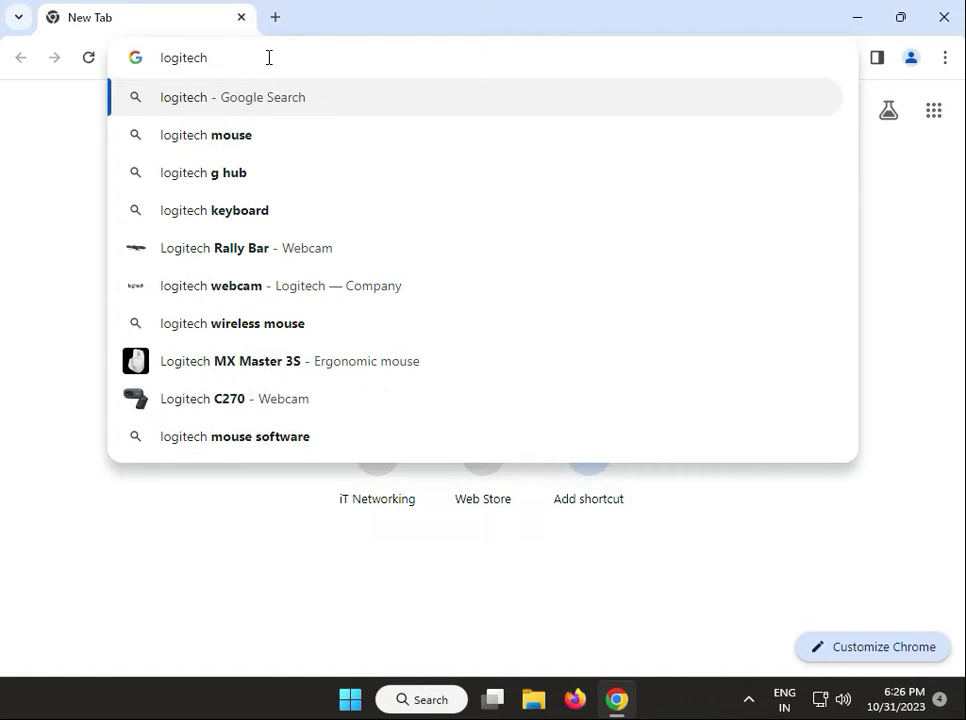
text(head)
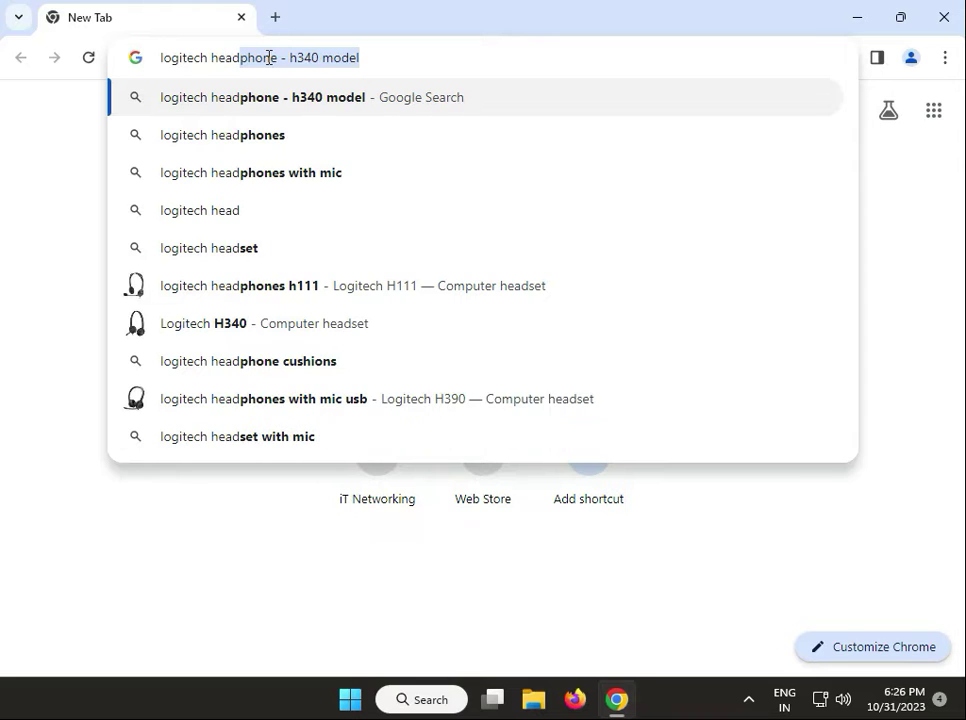
key(End)
key(BackSpace)
key(BackSpace)
key(BackSpace)
key(BackSpace)
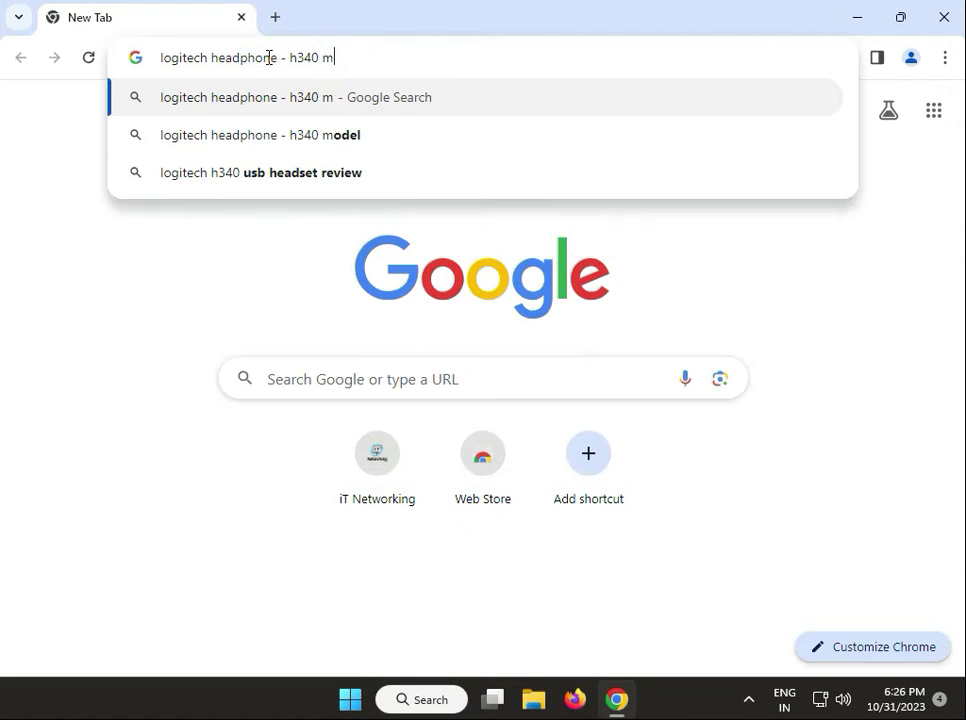
key(BackSpace)
key(BackSpace)
key(BackSpace)
key(BackSpace)
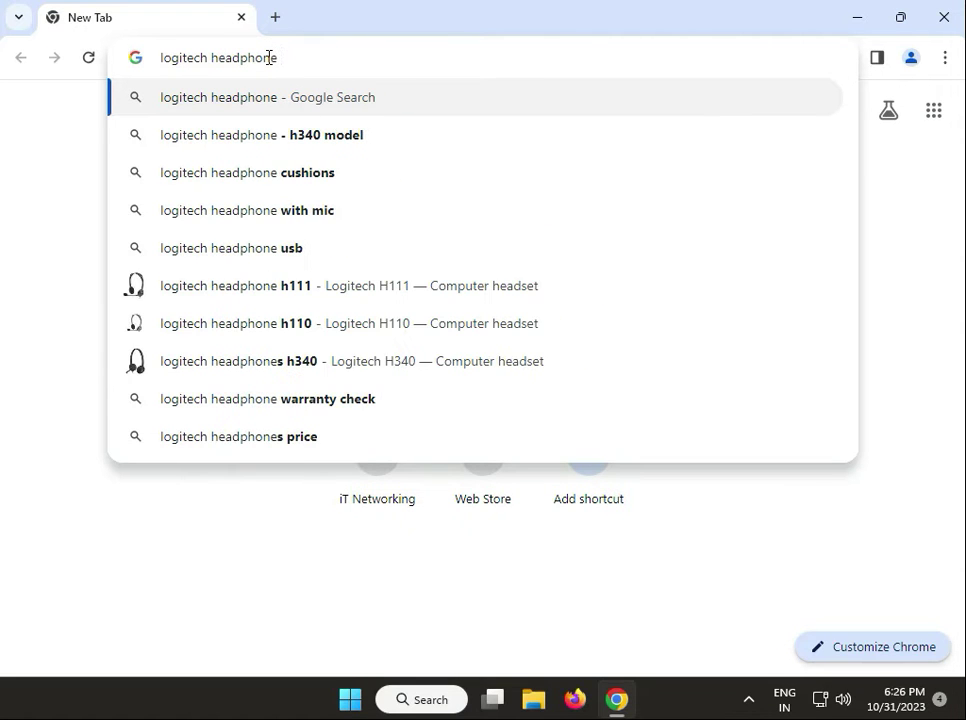
text( dri)
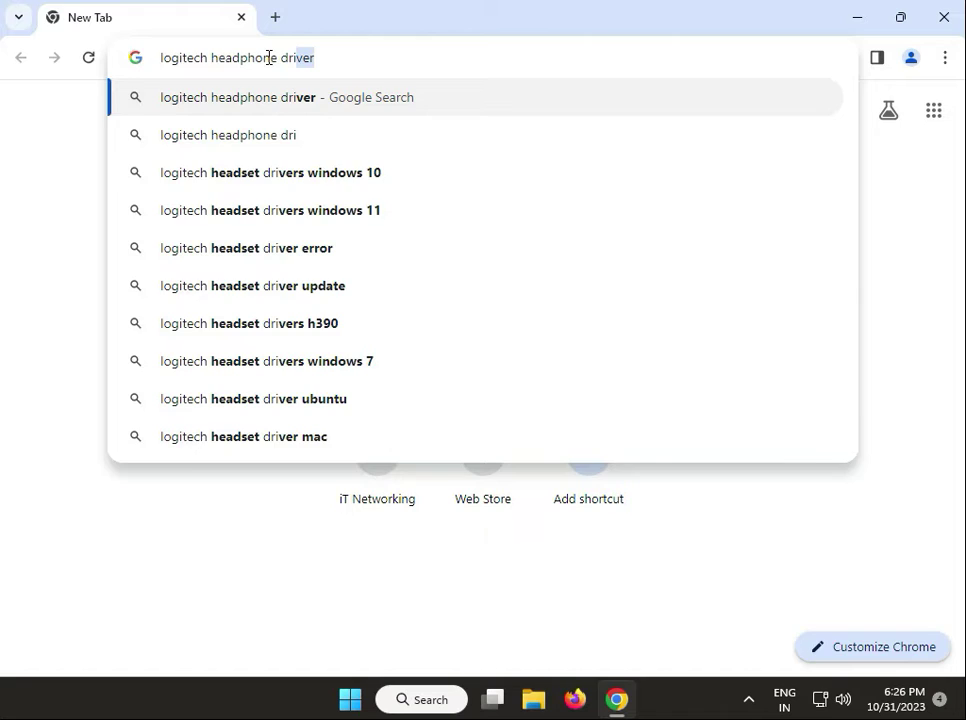
key(Return)
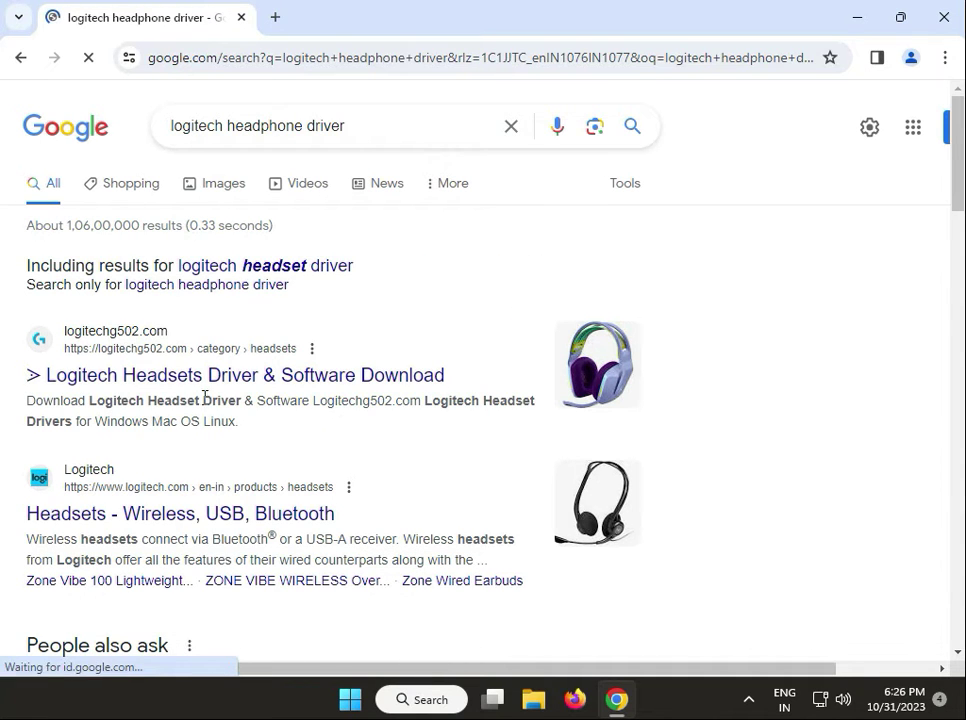
Step: Open Logitech's official headsets page, browse the products, and close Chrome
click(231, 509)
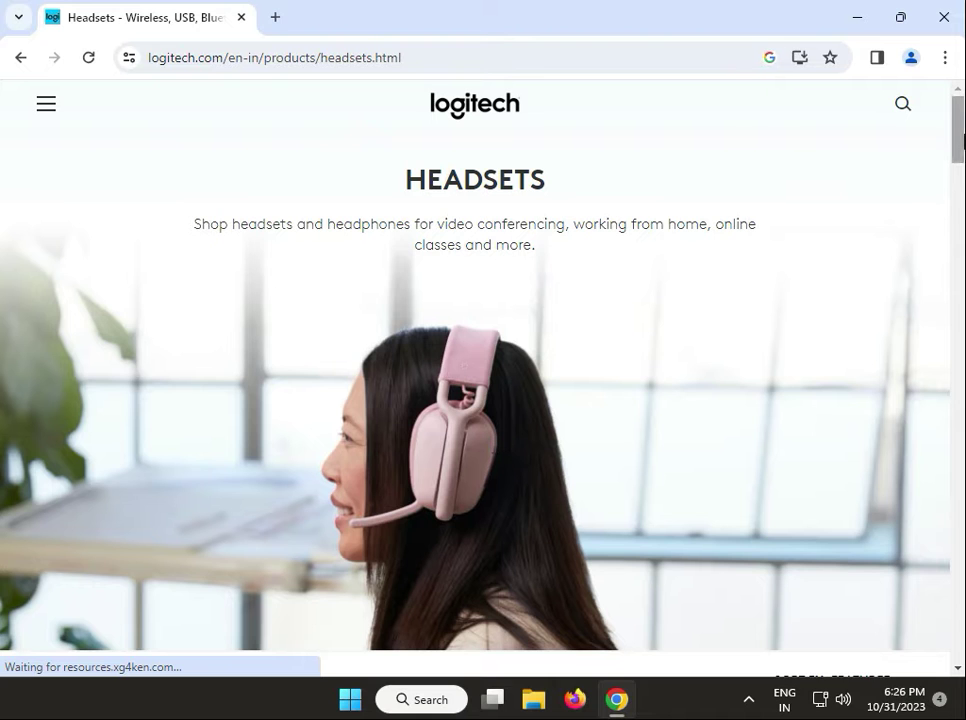
drag(959, 145, 938, 271)
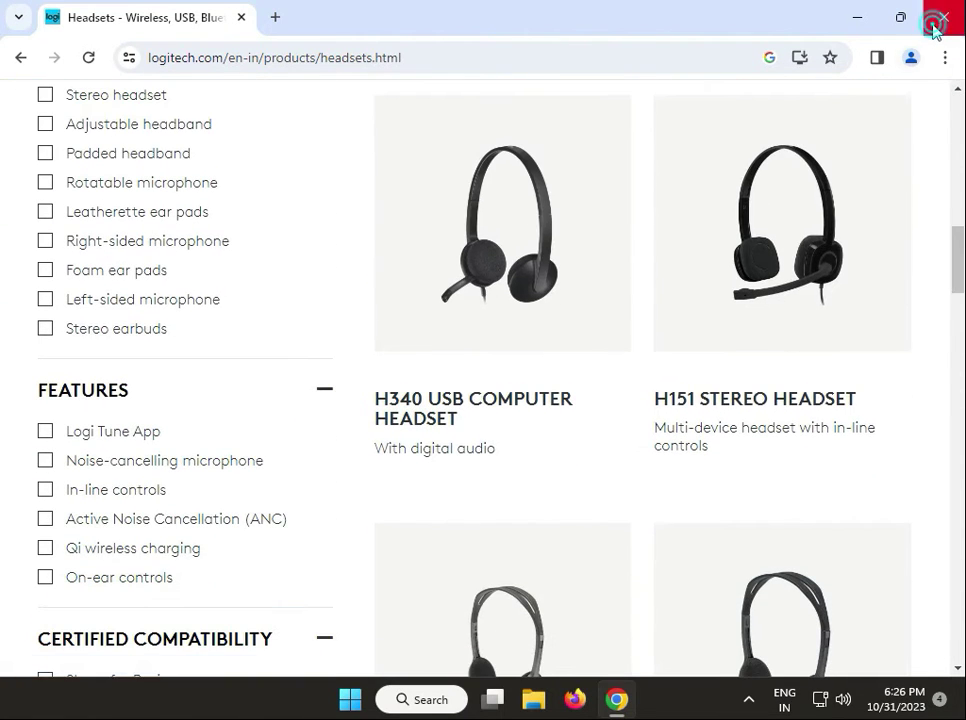
click(943, 17)
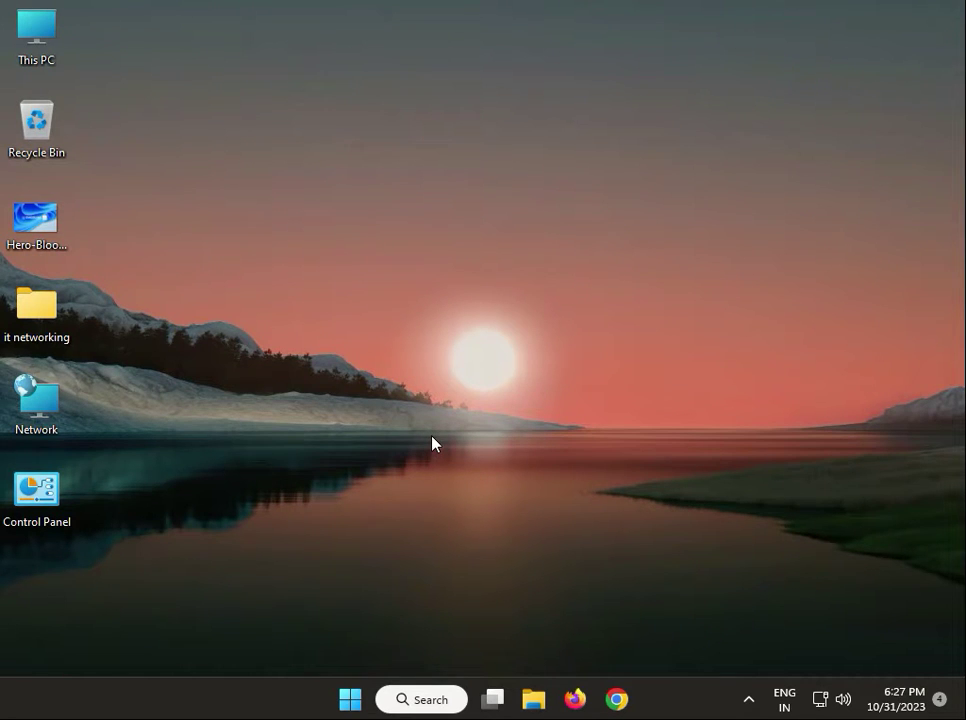
Step: In Settings > Privacy & security > Microphone, turn device-wide microphone access on
click(349, 699)
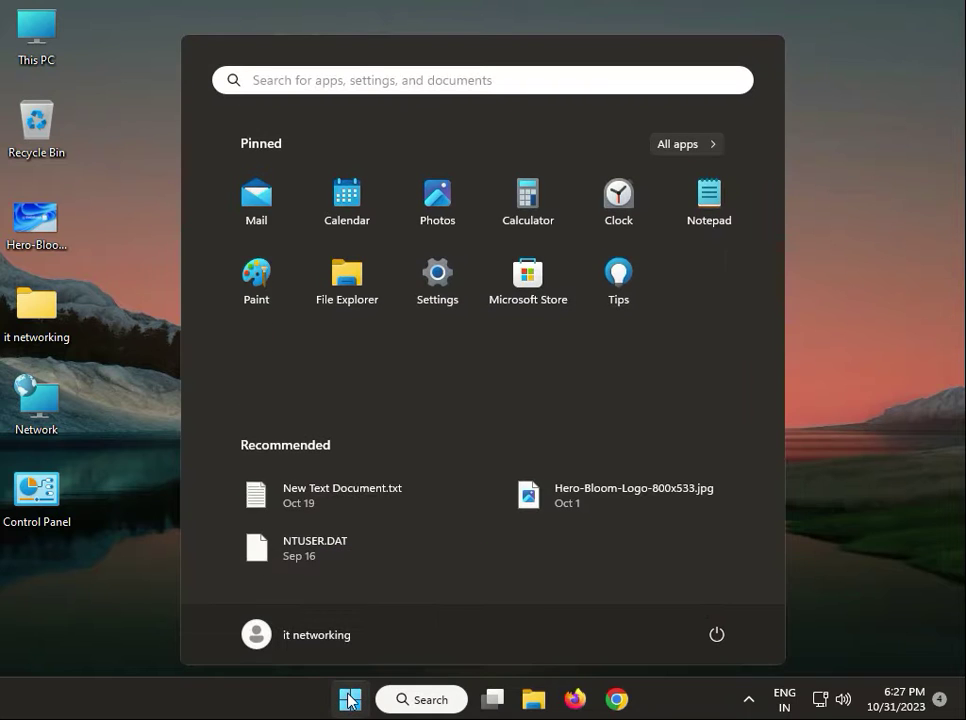
click(440, 295)
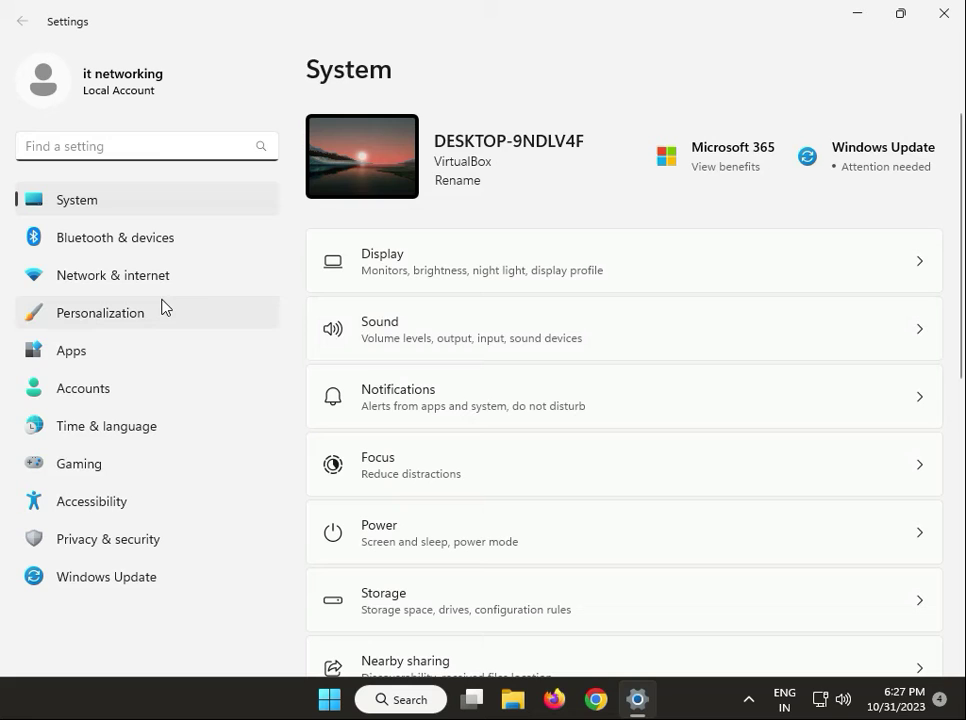
click(146, 540)
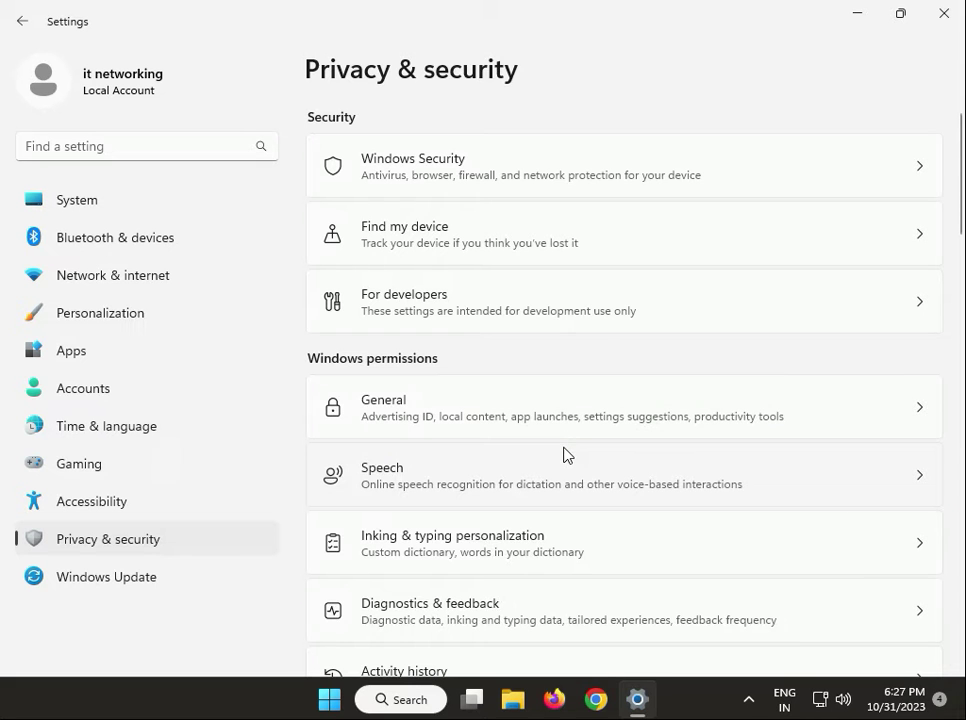
scroll(955, 280, down, 3)
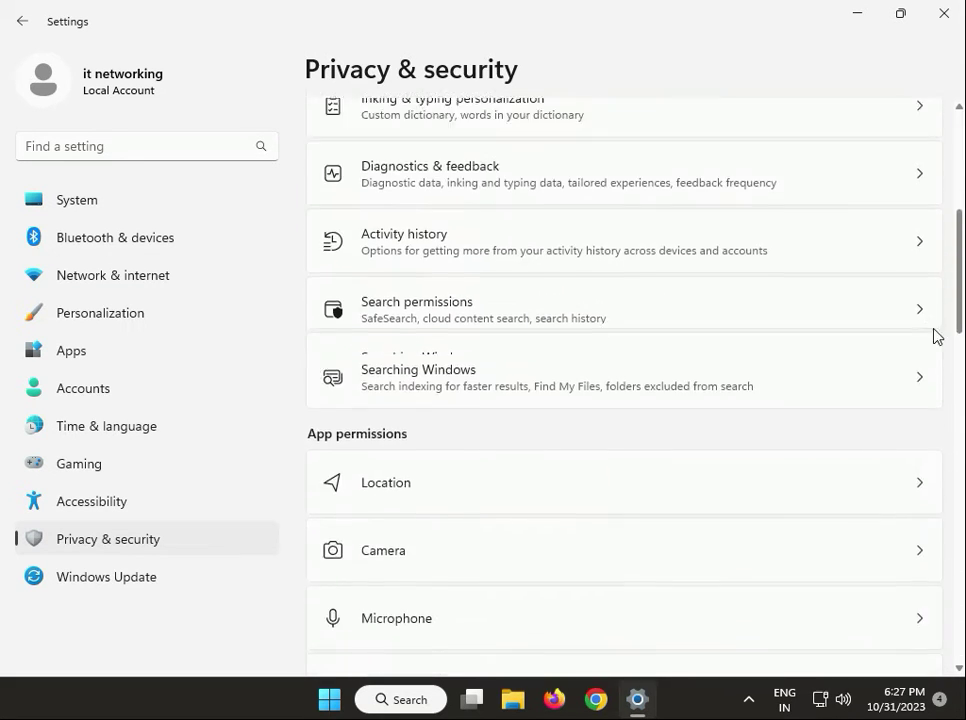
drag(947, 284, 926, 372)
click(683, 417)
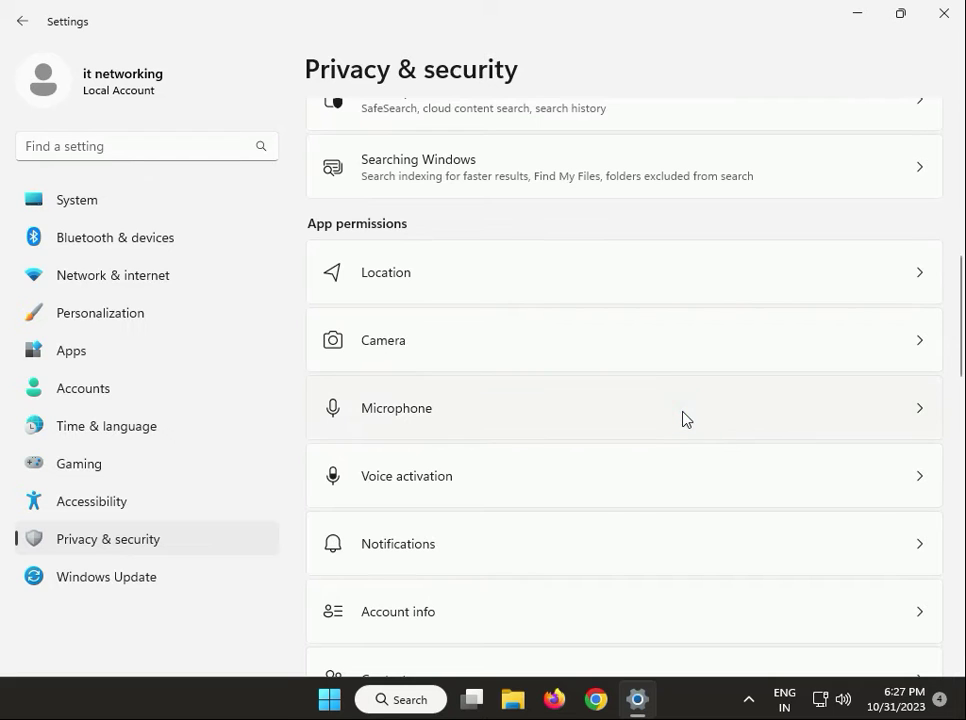
click(911, 206)
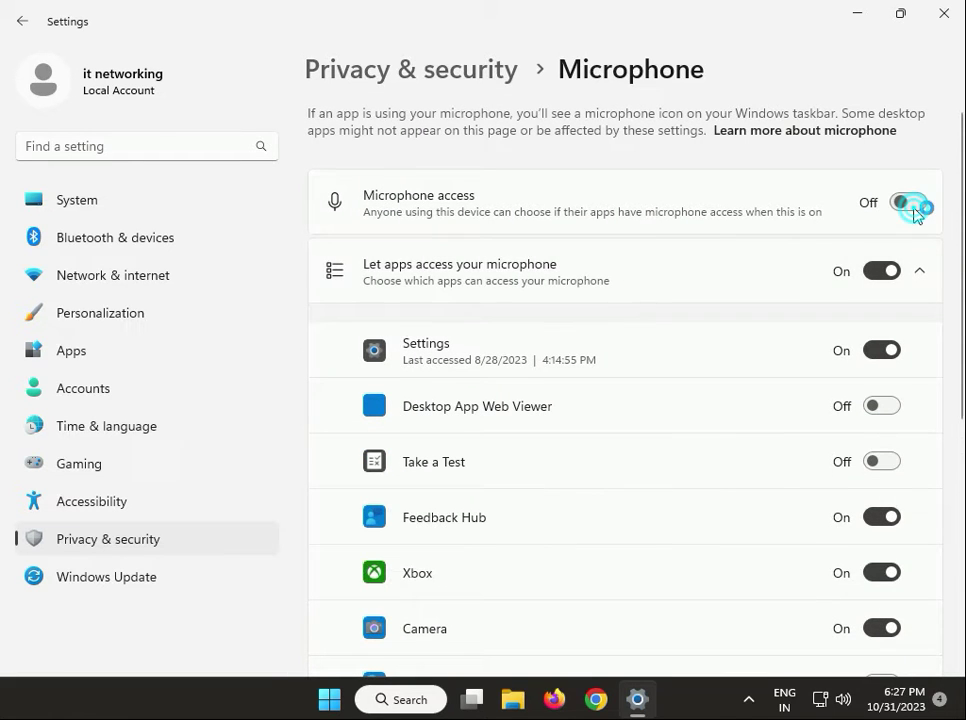
click(910, 204)
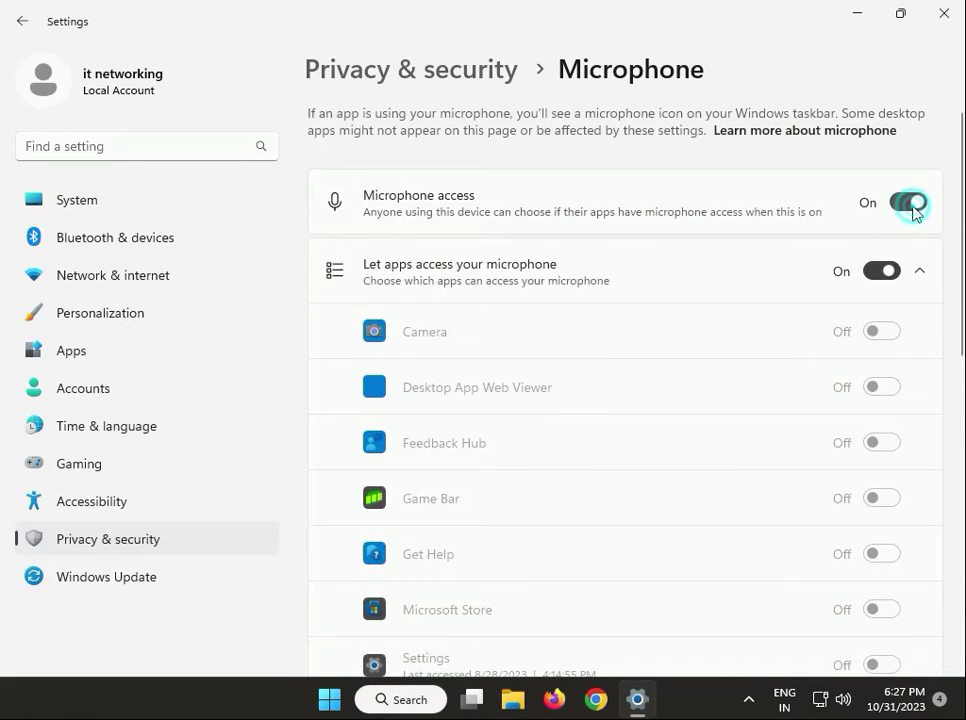
Step: Allow microphone for Desktop App Web Viewer, Sound Recorder, Take a Test, WhatsApp and WhatsApp Beta, then close Settings
click(884, 394)
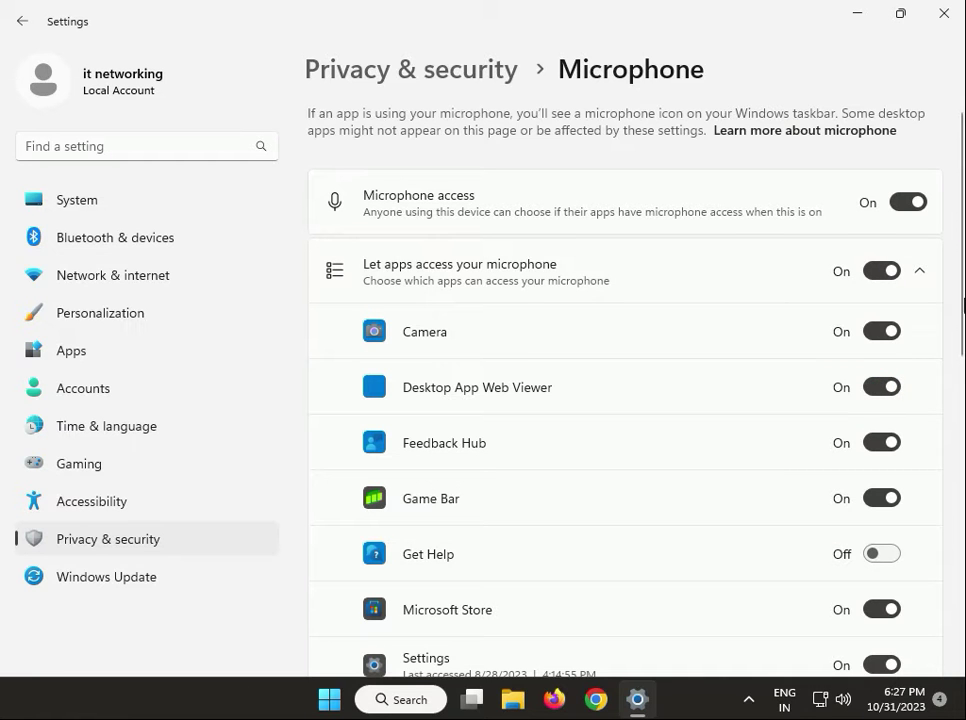
scroll(949, 375, down, 3)
scroll(949, 410, down, 1)
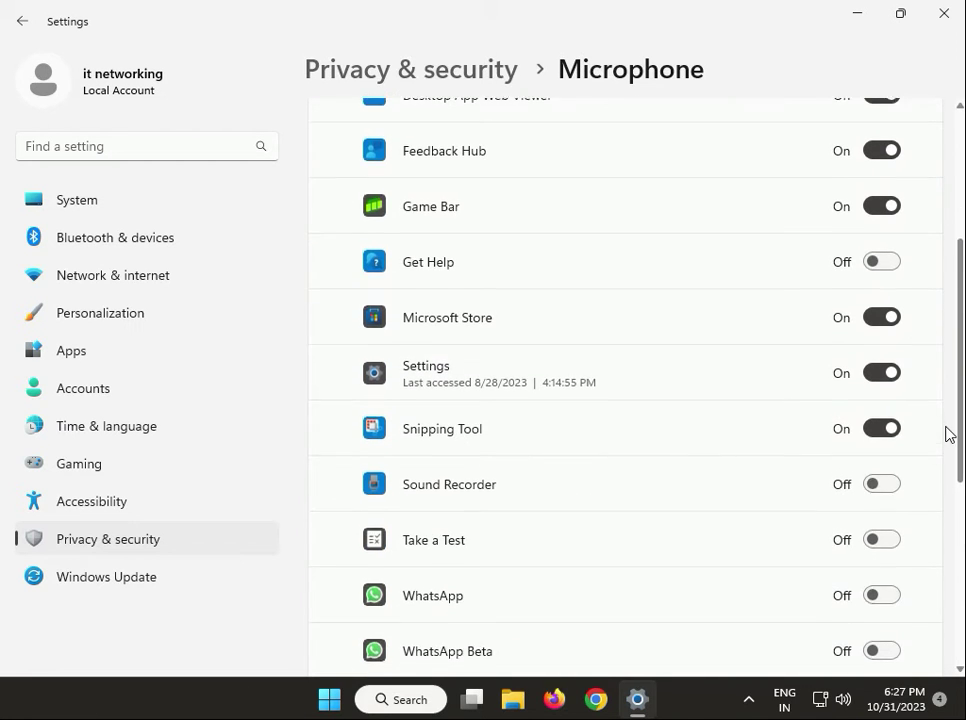
click(877, 480)
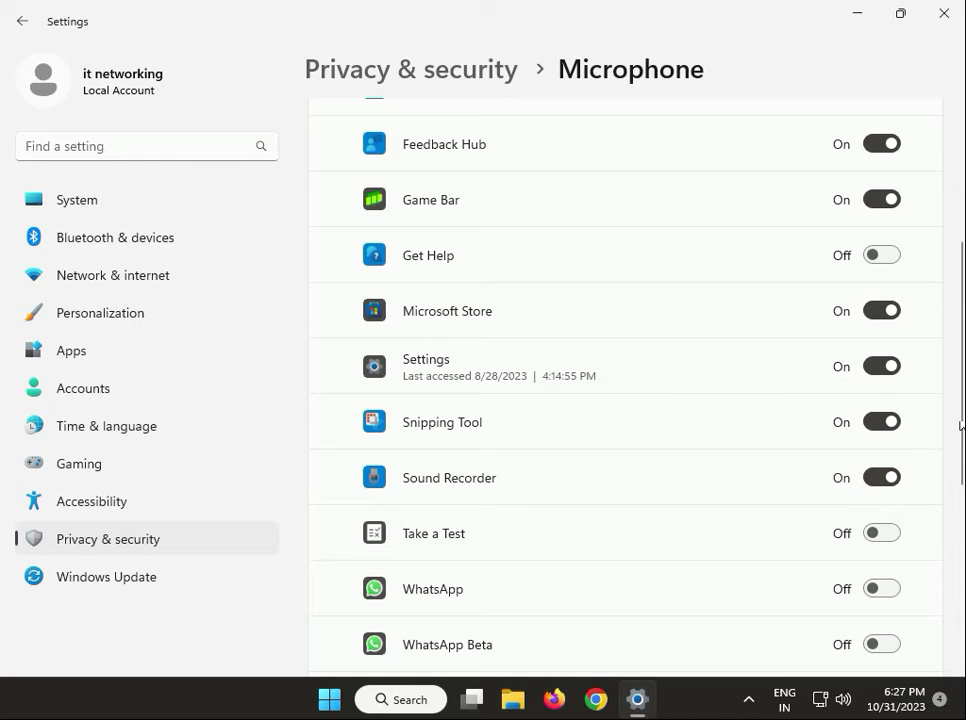
scroll(952, 456, down, 1)
scroll(955, 456, down, 1)
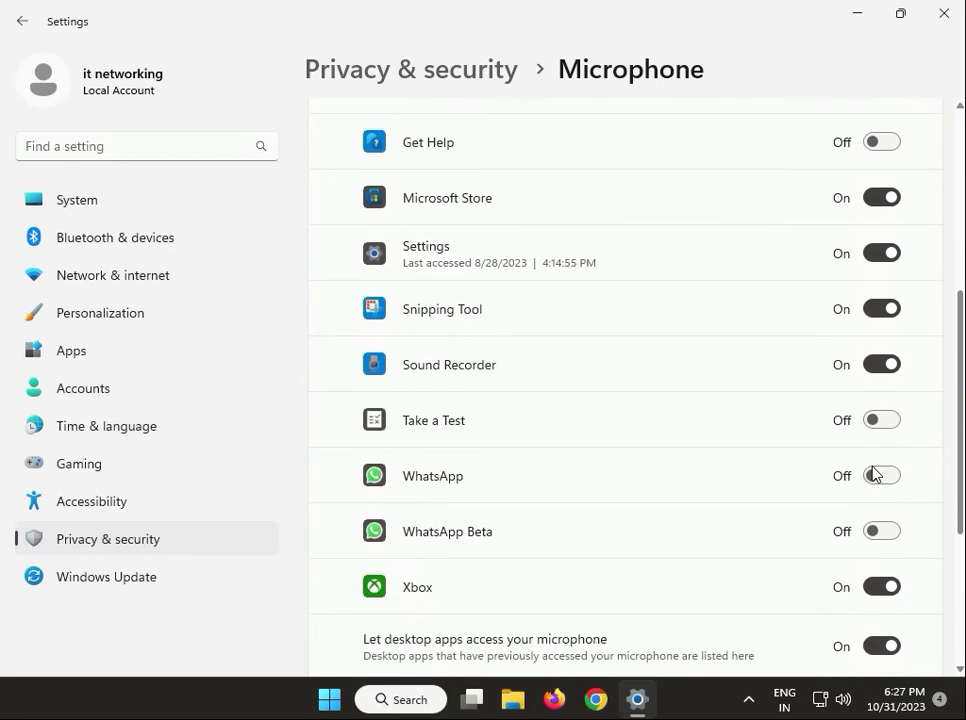
click(875, 474)
click(877, 421)
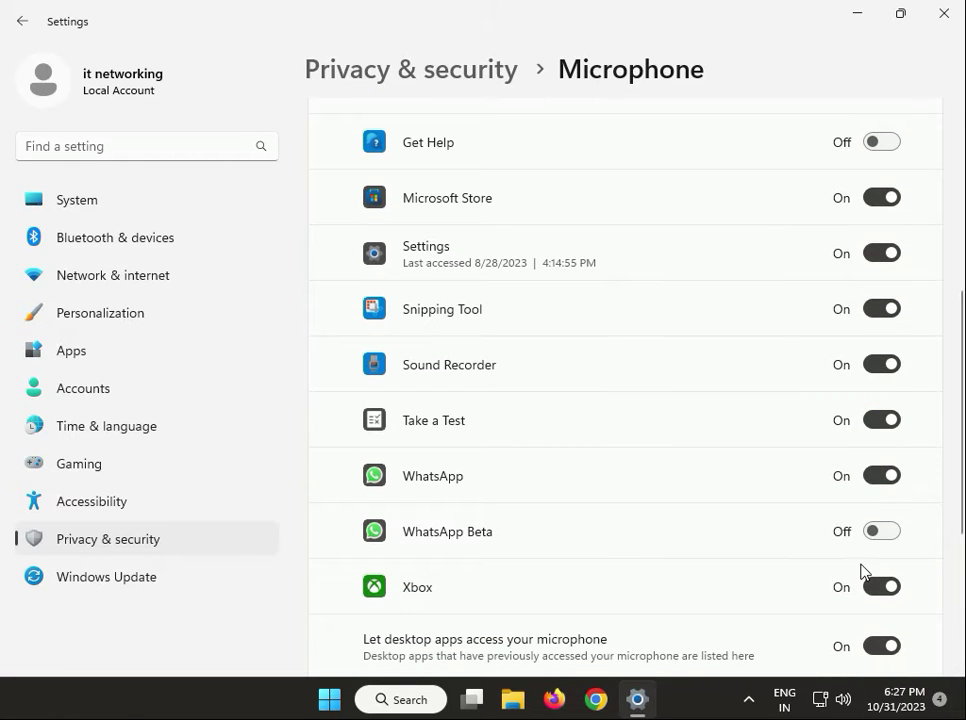
click(881, 531)
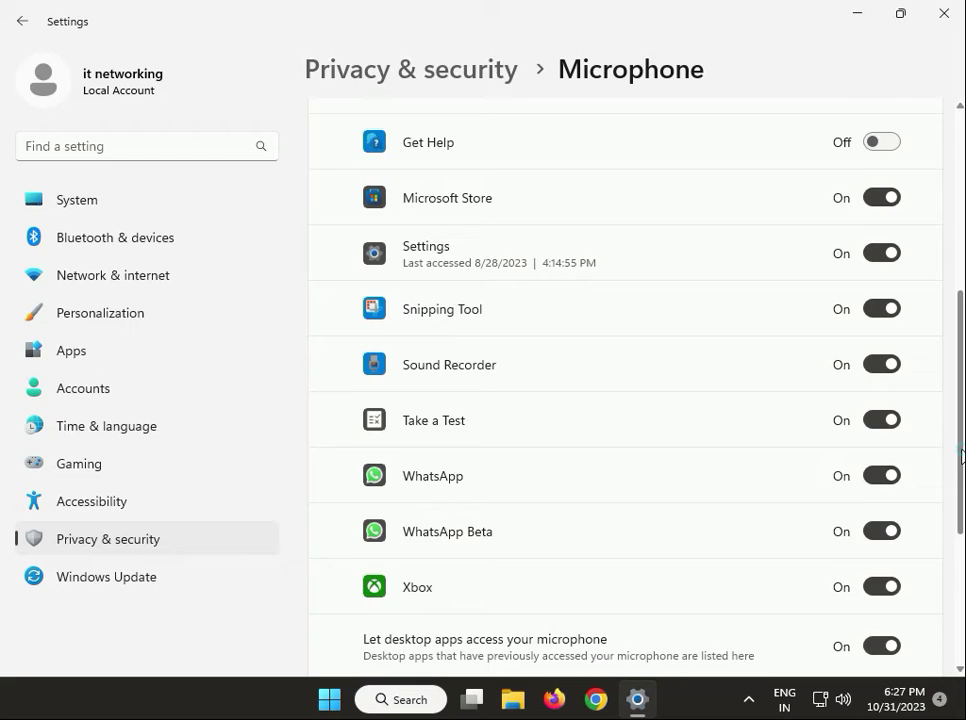
scroll(961, 505, down, 1)
scroll(961, 505, down, 1)
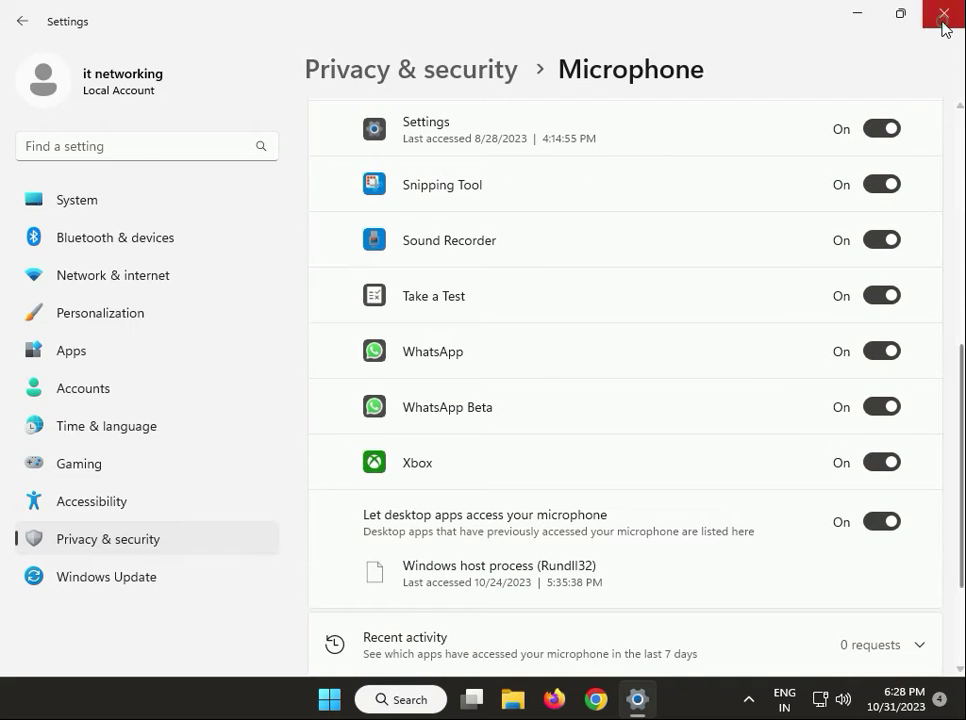
click(943, 14)
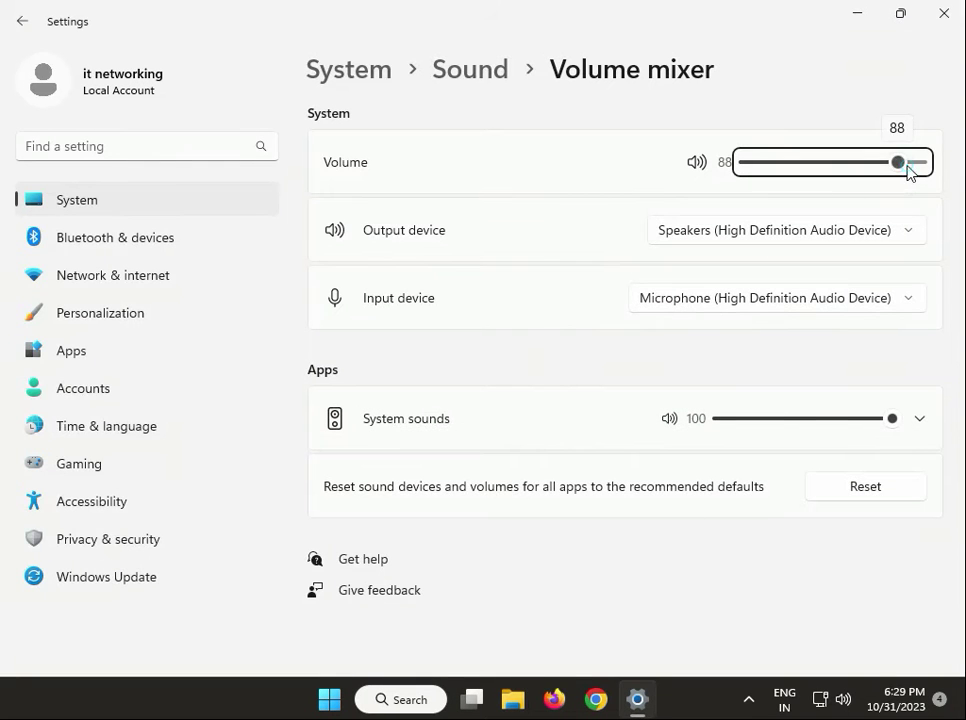
Step: Raise system volume to 100, check the output device options, and close Settings
drag(906, 166, 938, 170)
click(900, 240)
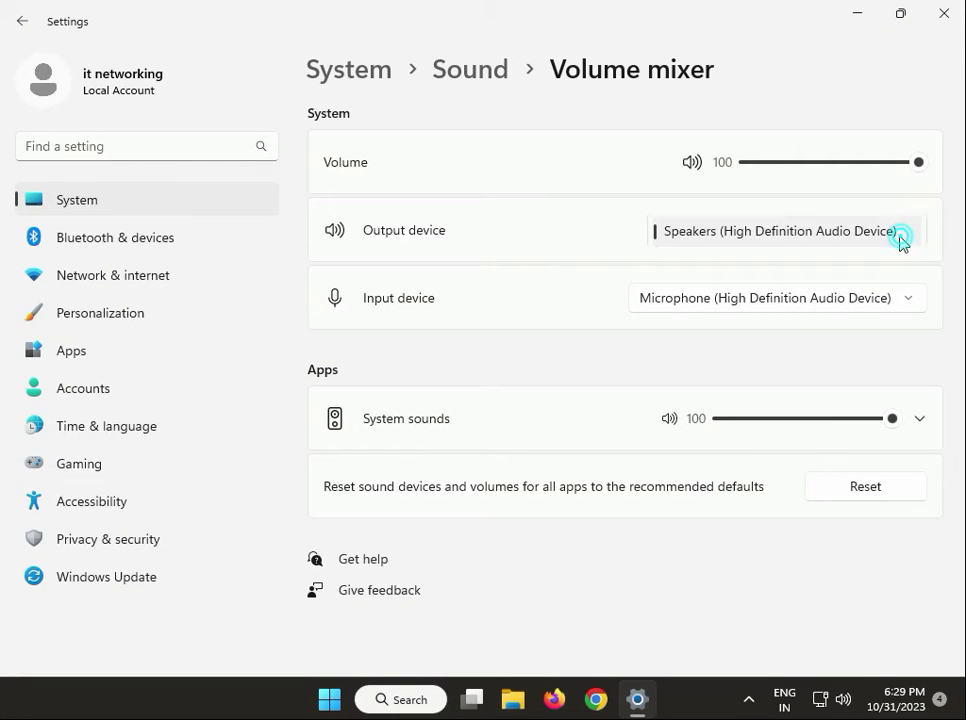
click(842, 300)
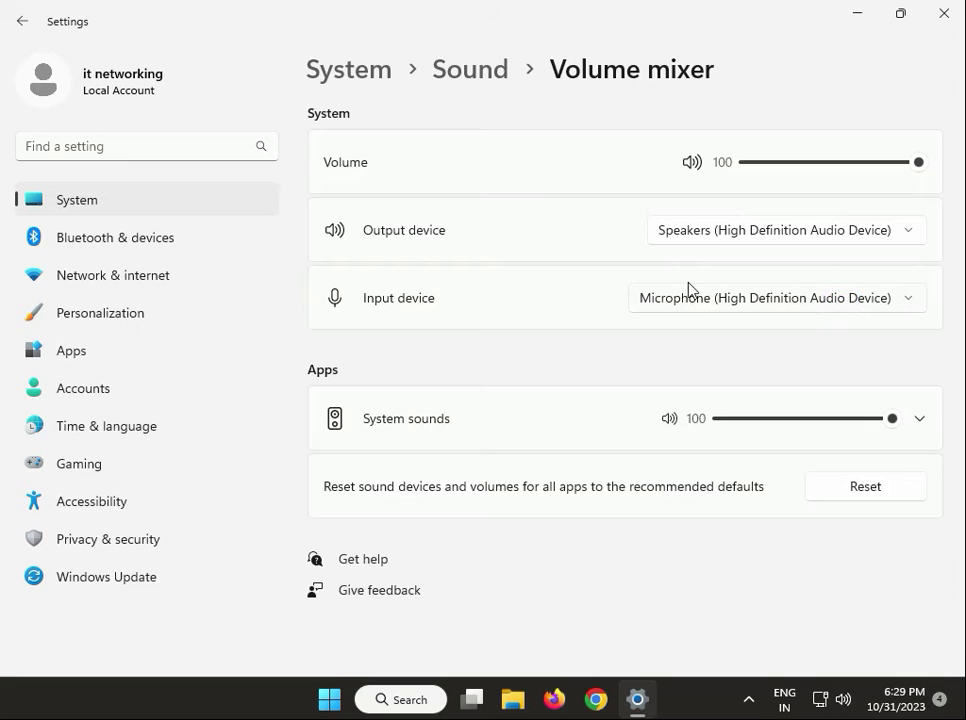
click(940, 17)
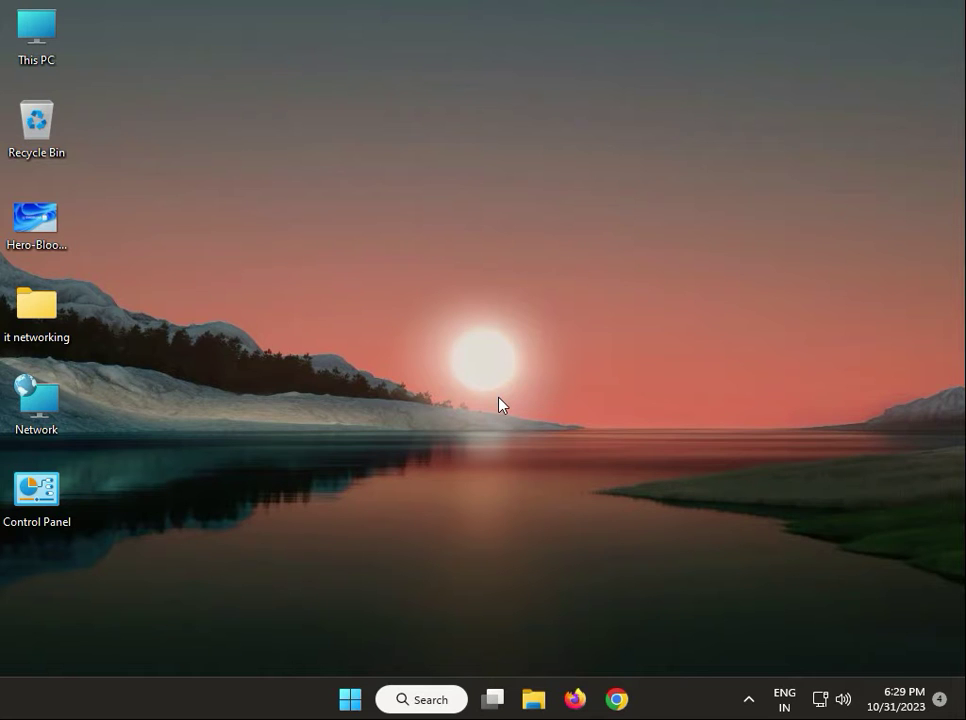
Step: Run services.msc, restart the Windows Audio service, and close Services
click(307, 578)
key(super+r)
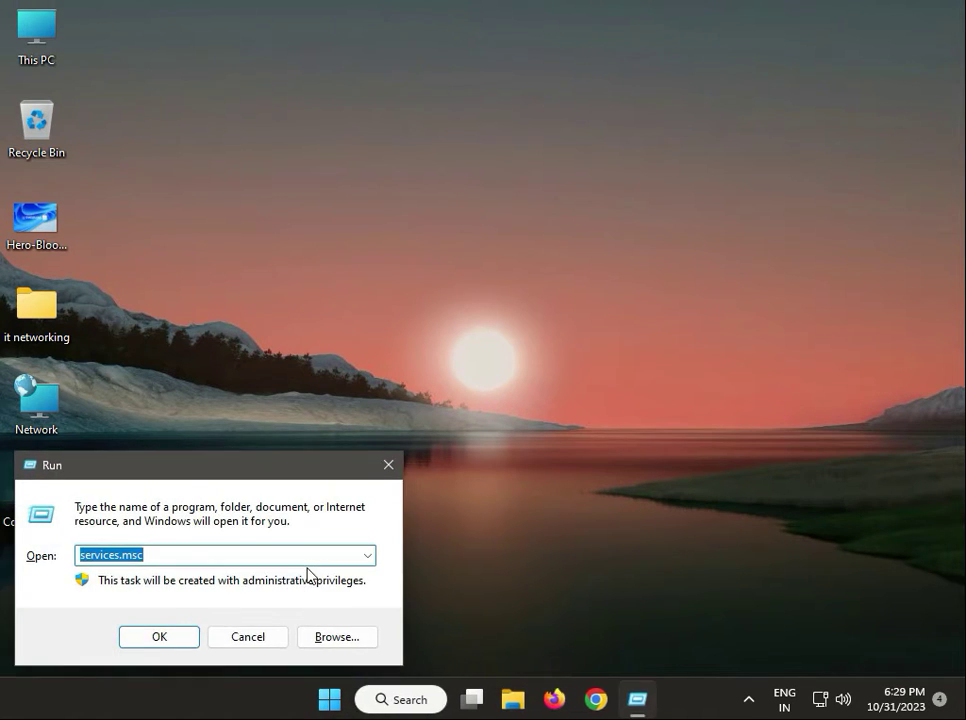
click(145, 555)
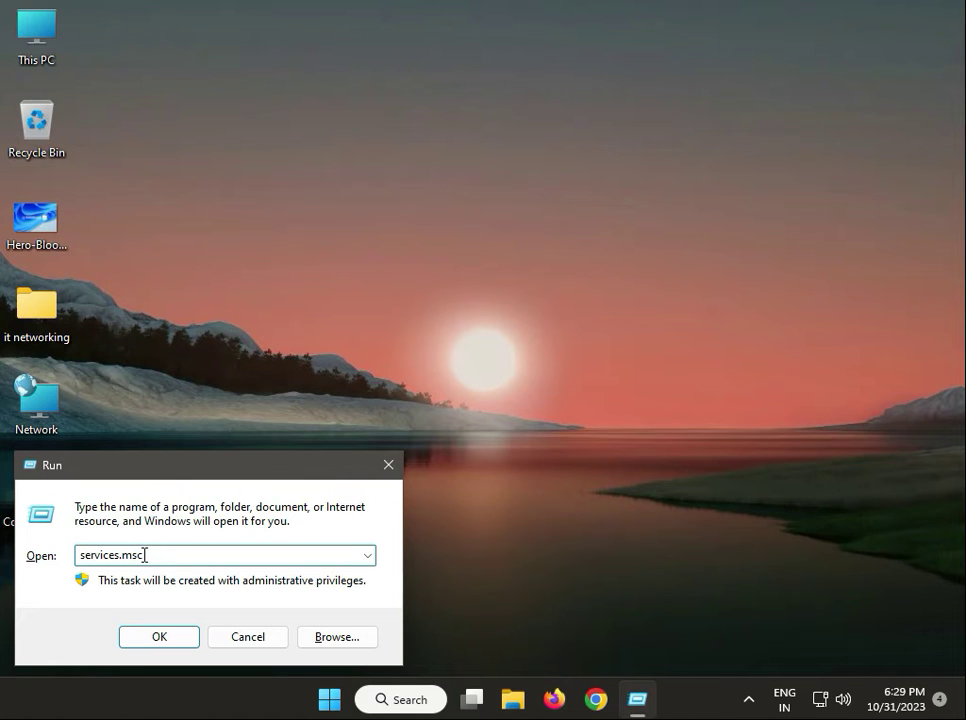
click(152, 633)
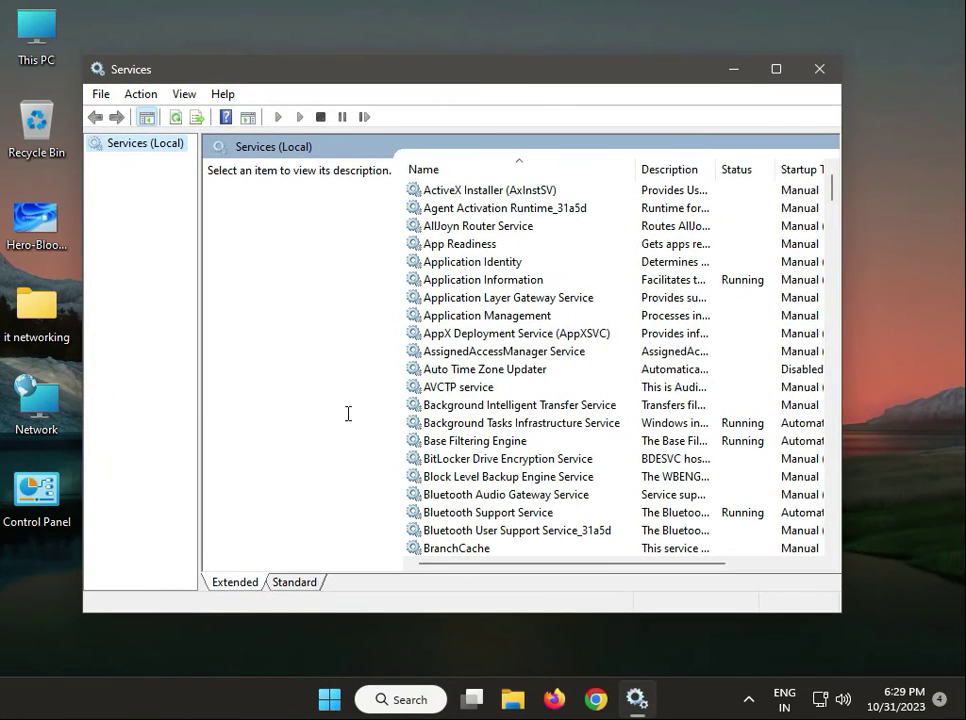
click(431, 372)
key(w)
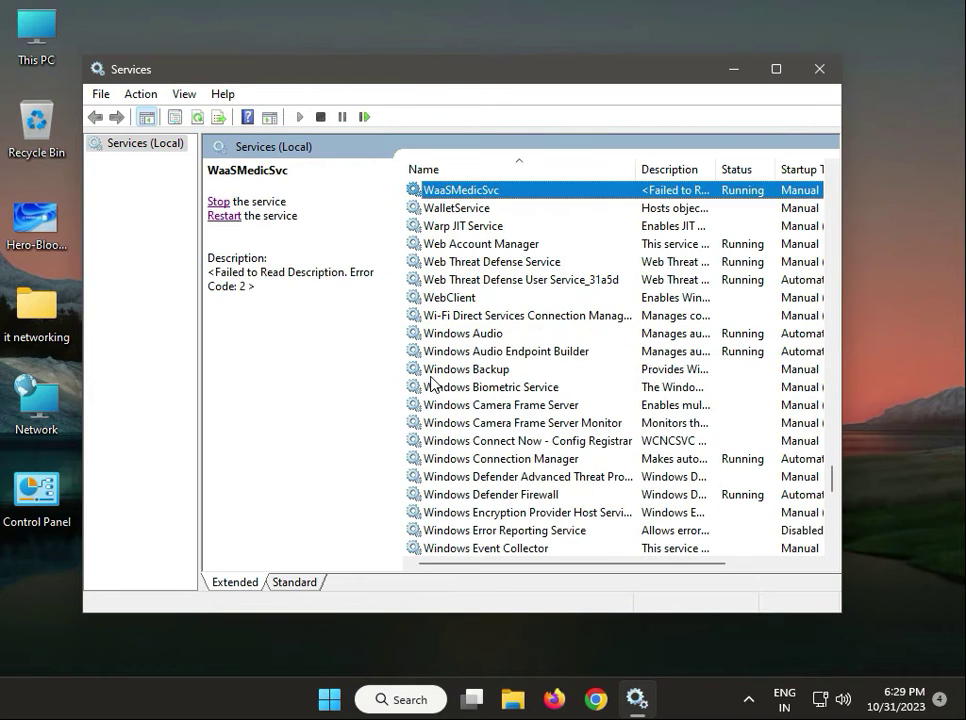
click(491, 334)
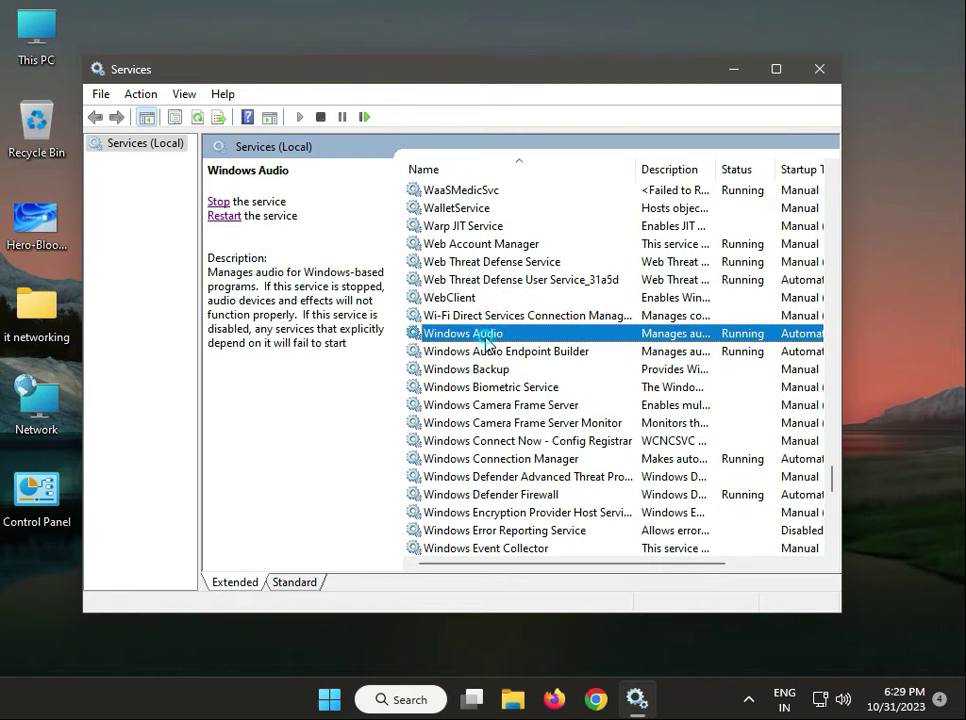
click(224, 215)
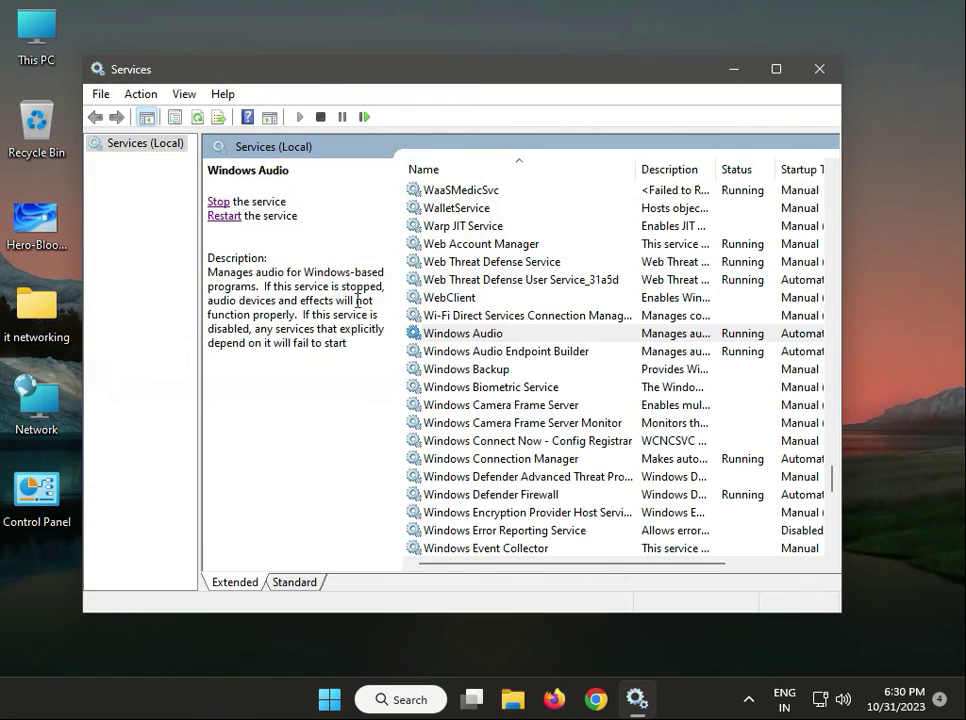
click(823, 71)
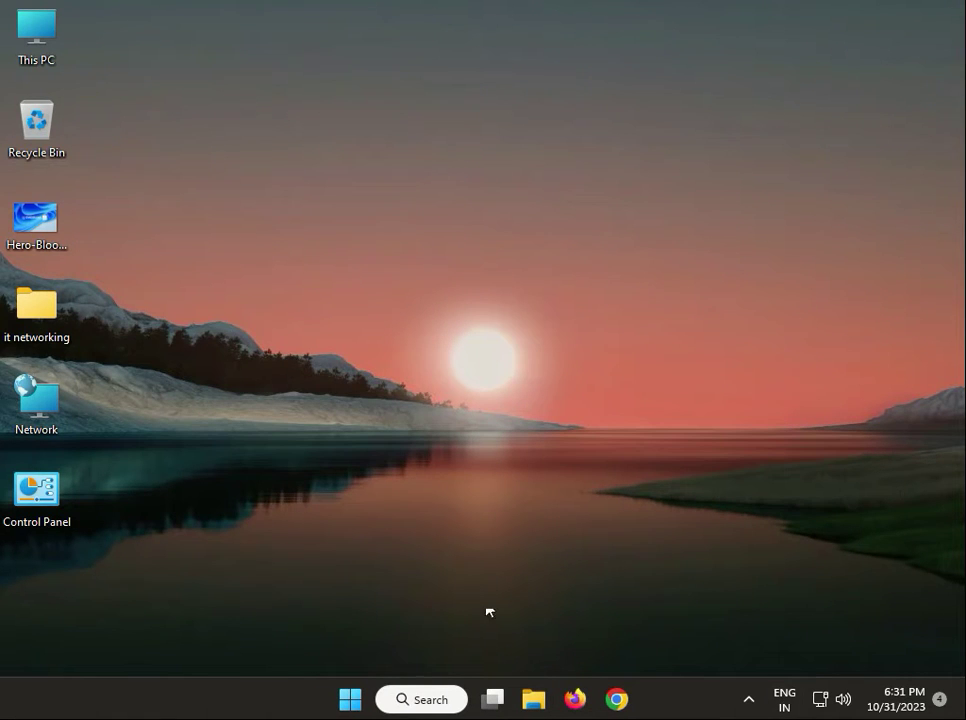
Step: In Device Manager, disable and re-enable the High Definition Audio Device
right_click(345, 700)
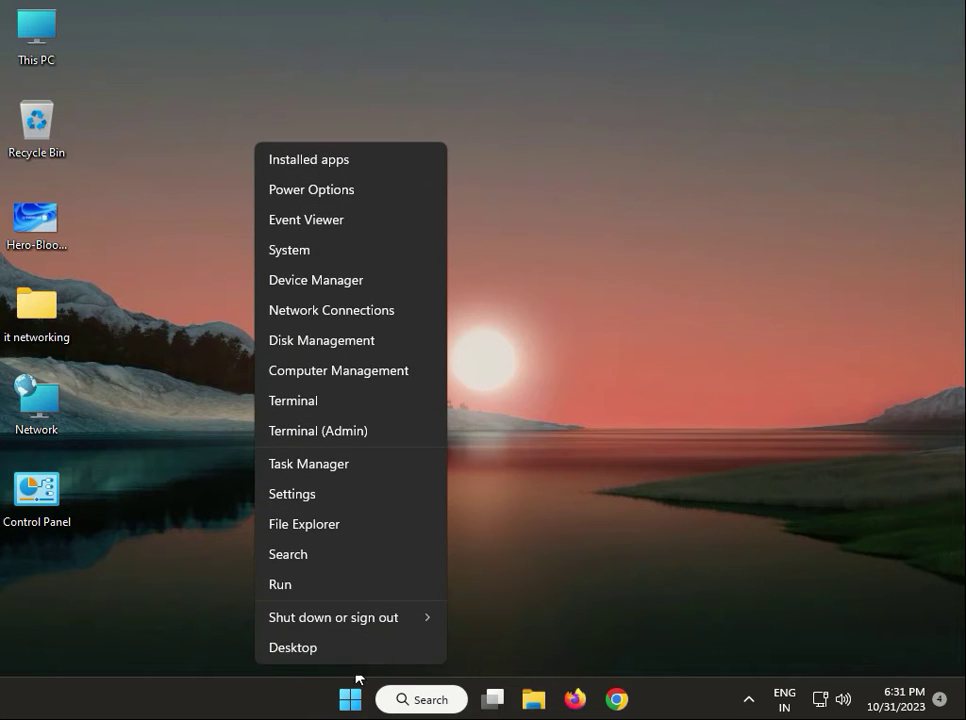
click(353, 286)
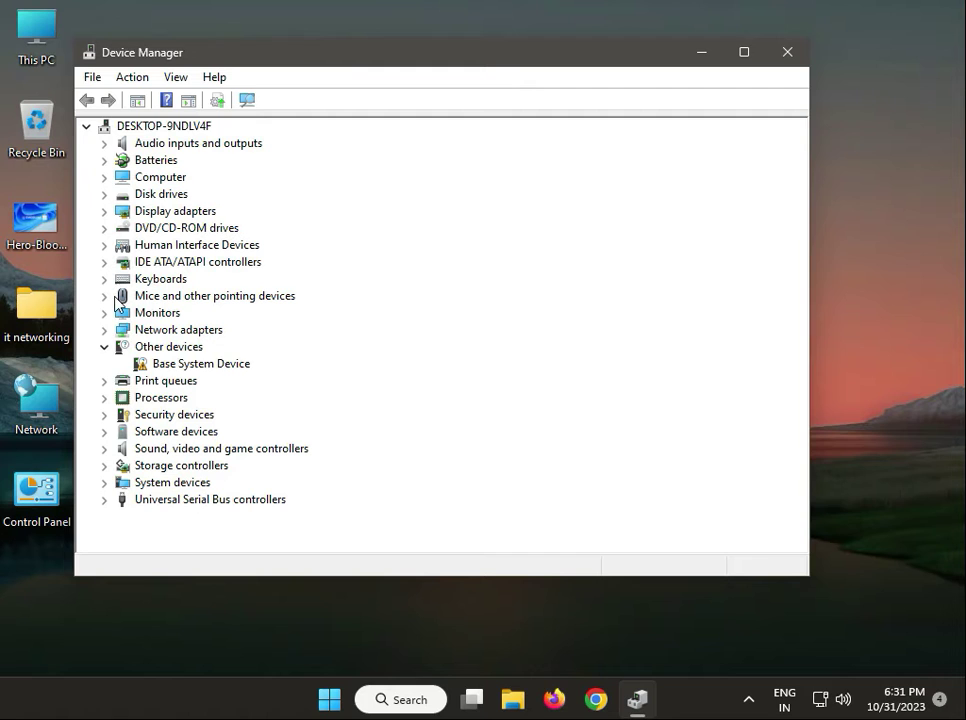
click(105, 449)
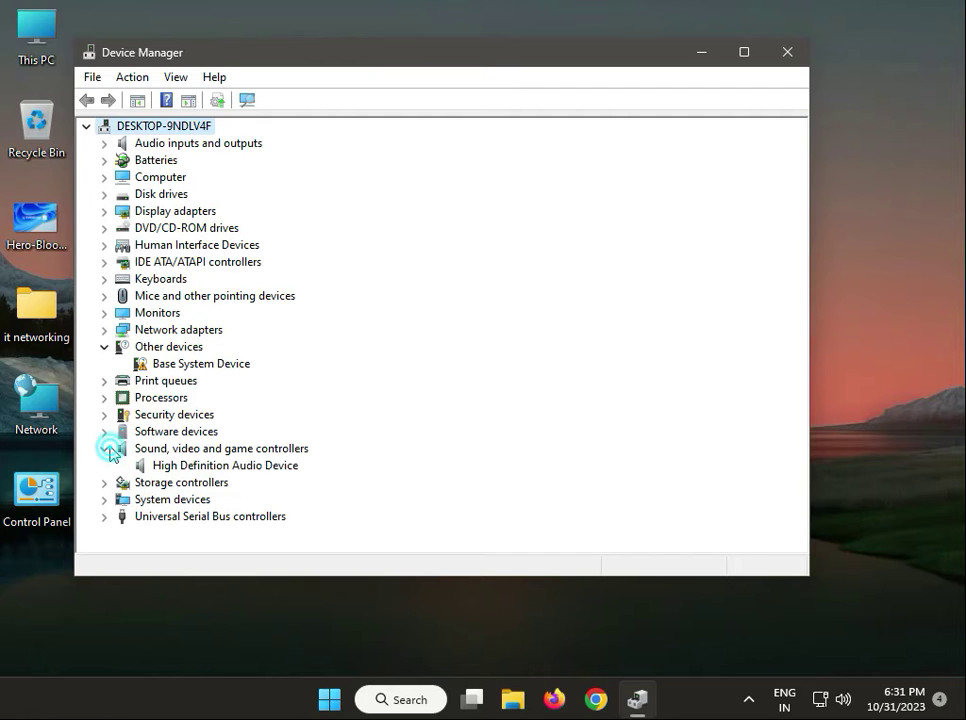
click(208, 466)
right_click(210, 468)
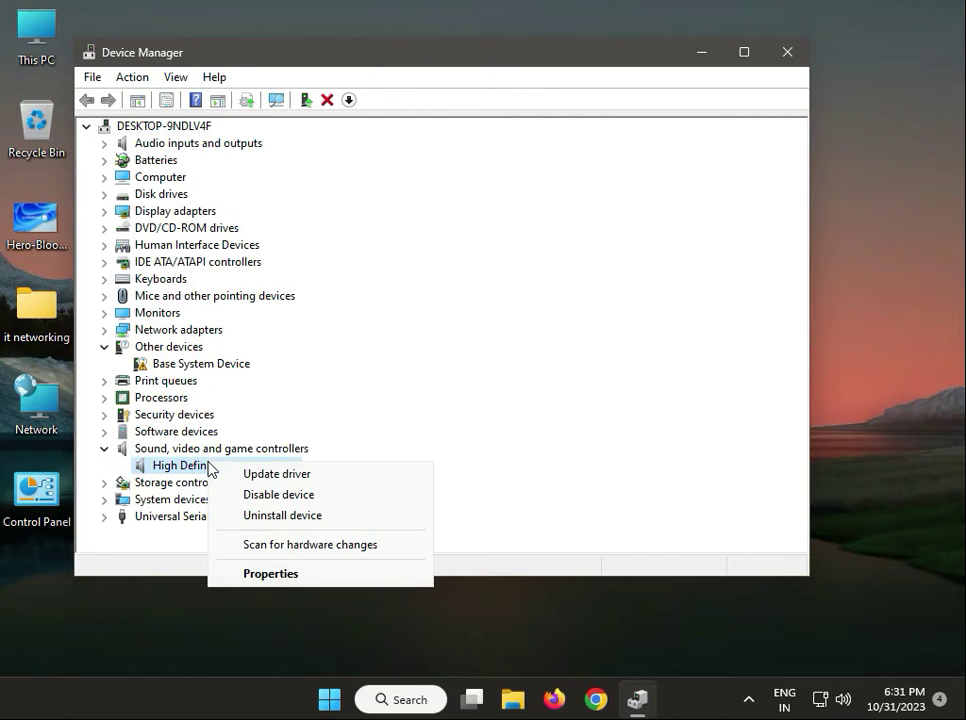
click(275, 495)
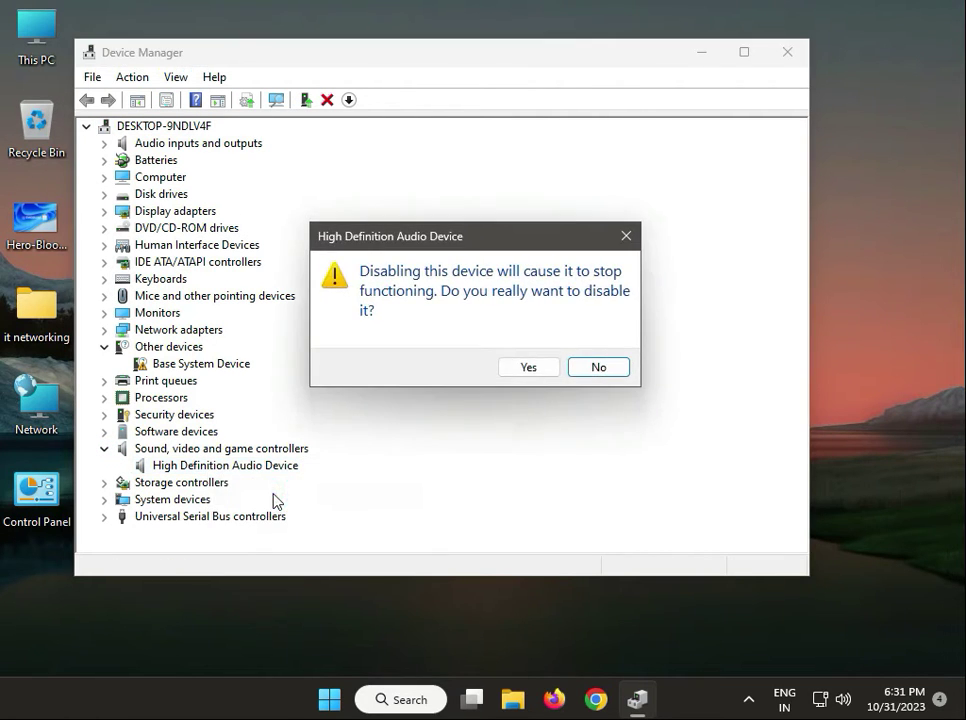
click(523, 369)
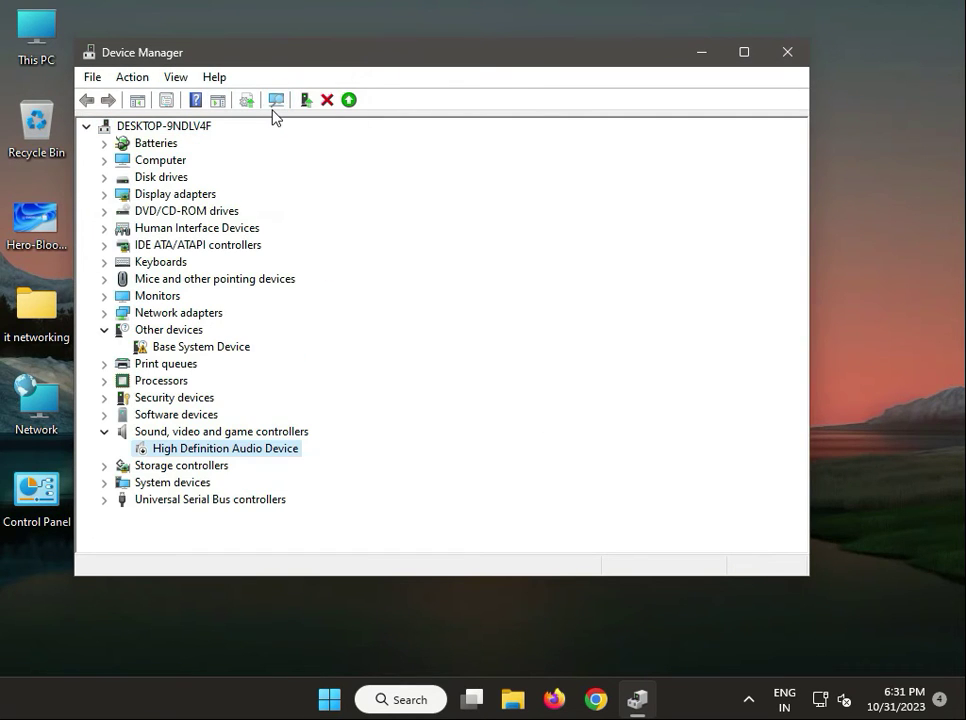
right_click(217, 452)
click(252, 482)
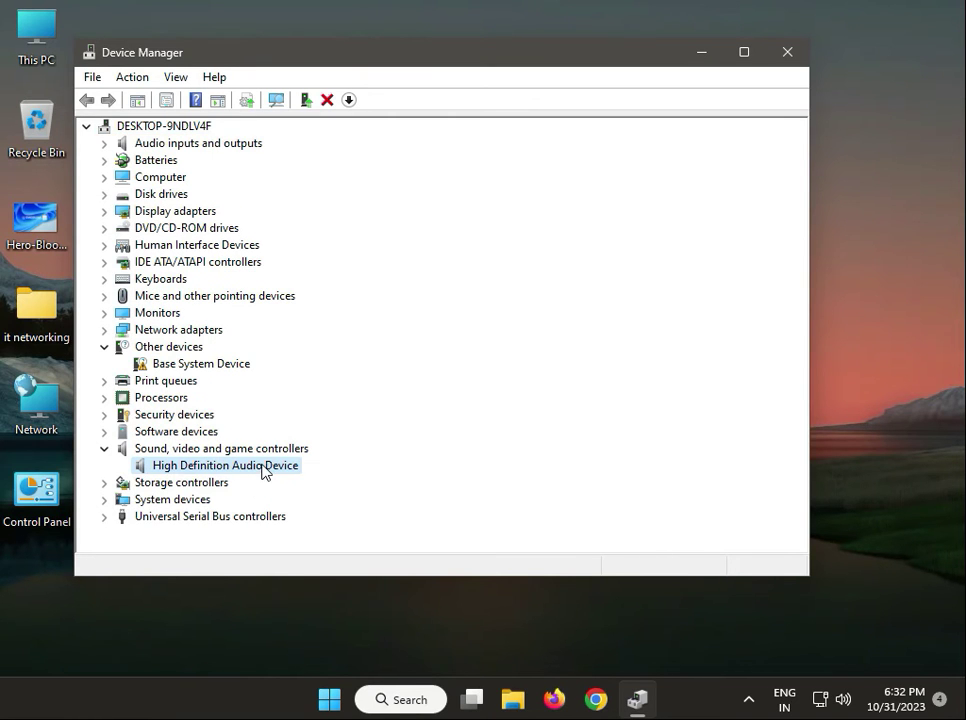
Step: Search automatically for an updated audio driver, then close the dialog and Device Manager
right_click(263, 470)
click(312, 475)
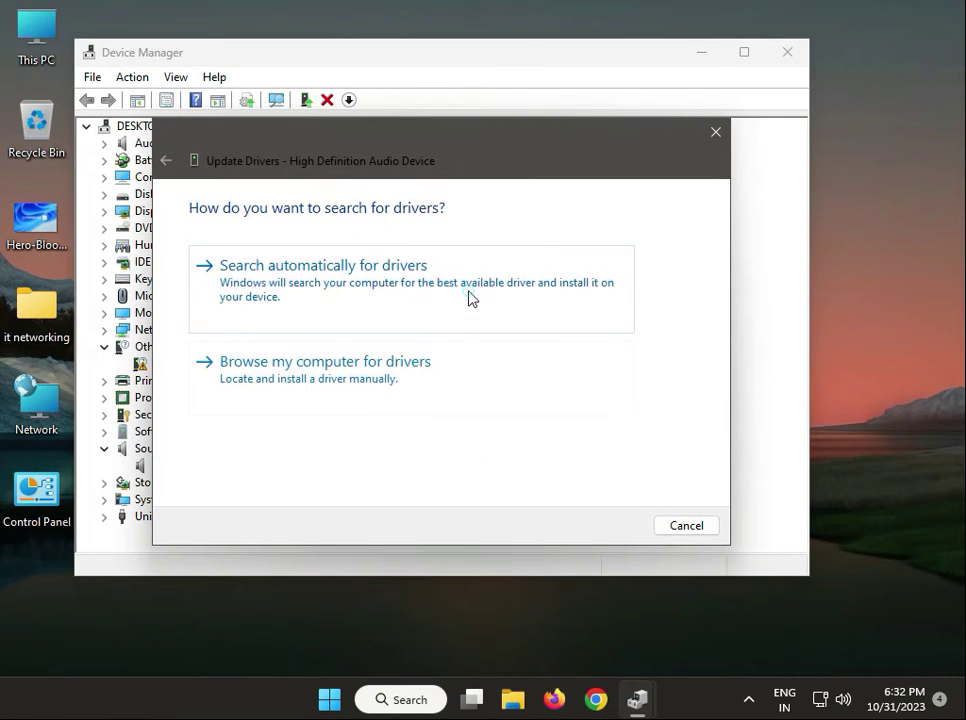
click(471, 298)
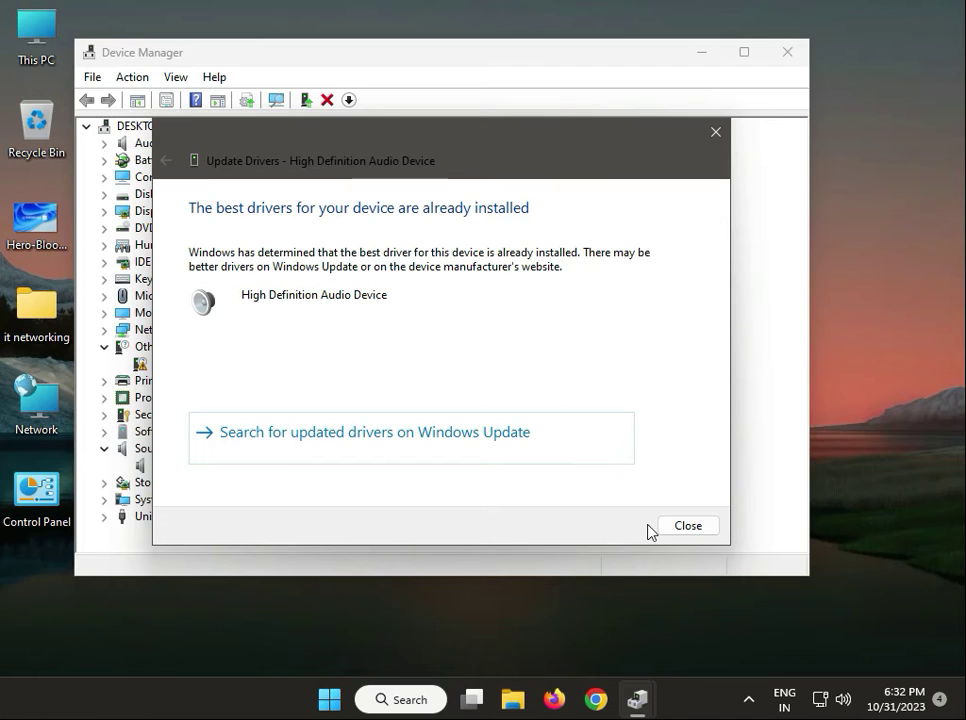
click(678, 526)
click(789, 58)
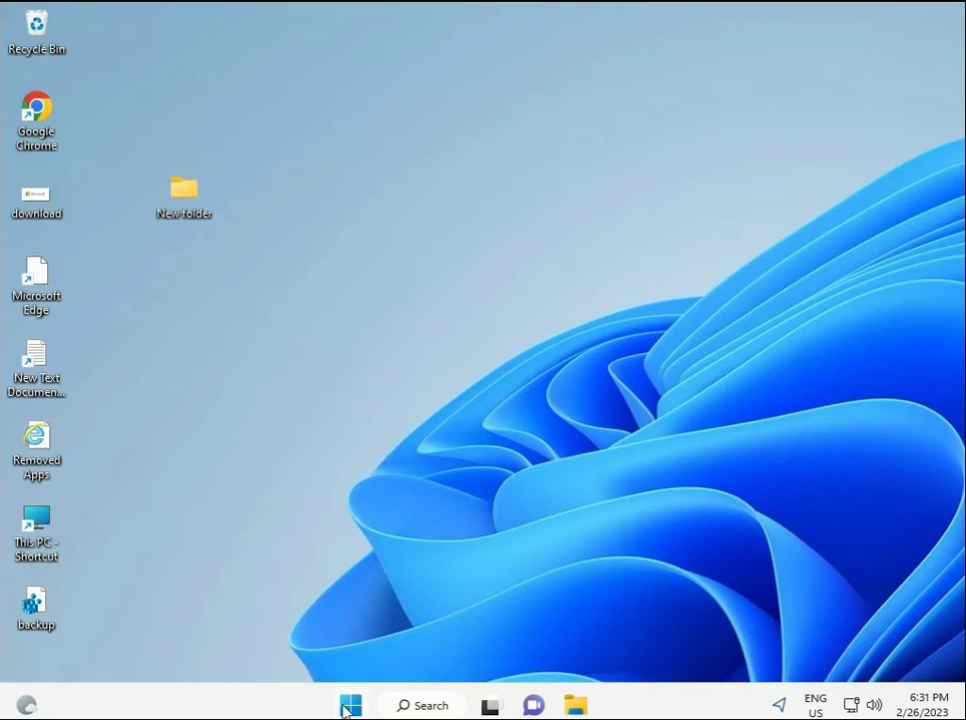
Step: Search for 'cmd' and launch Command Prompt as administrator, accepting the UAC prompt
click(351, 705)
click(393, 708)
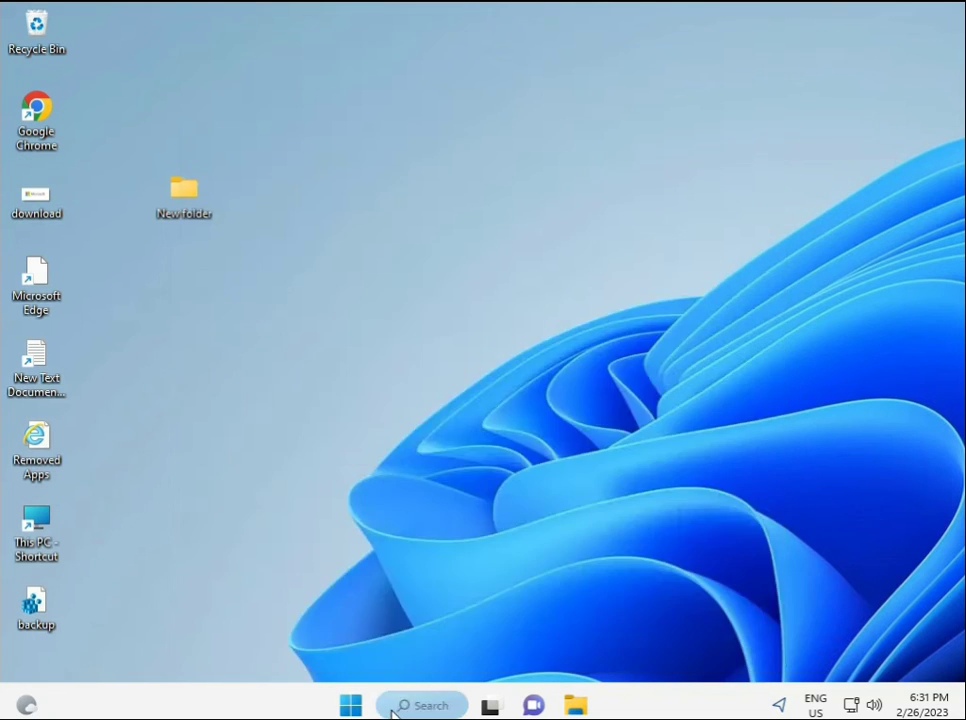
text(cmd)
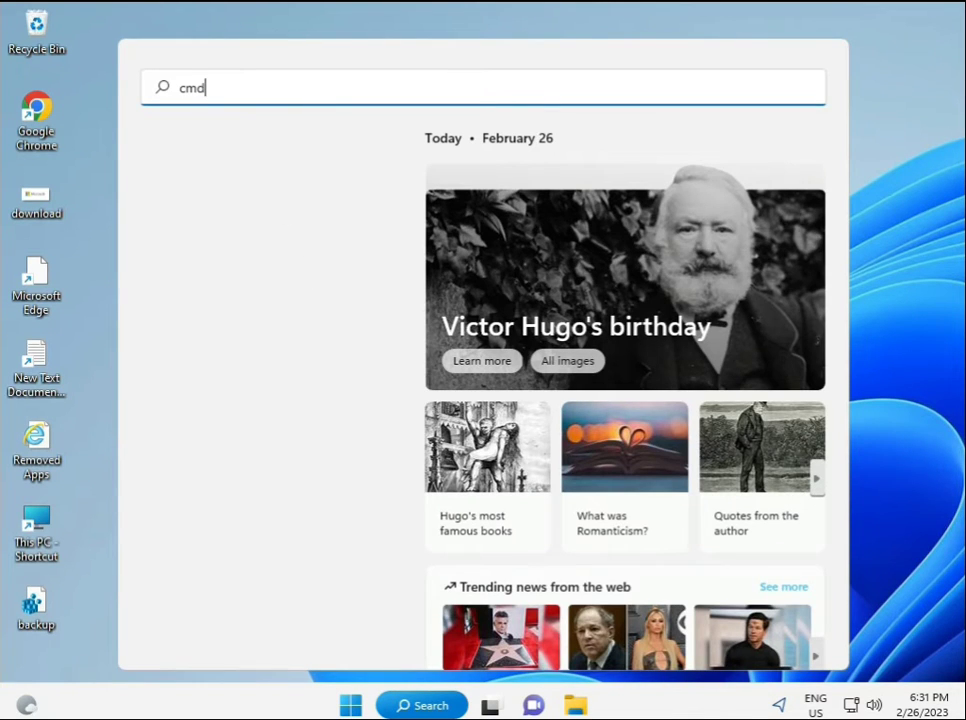
click(213, 234)
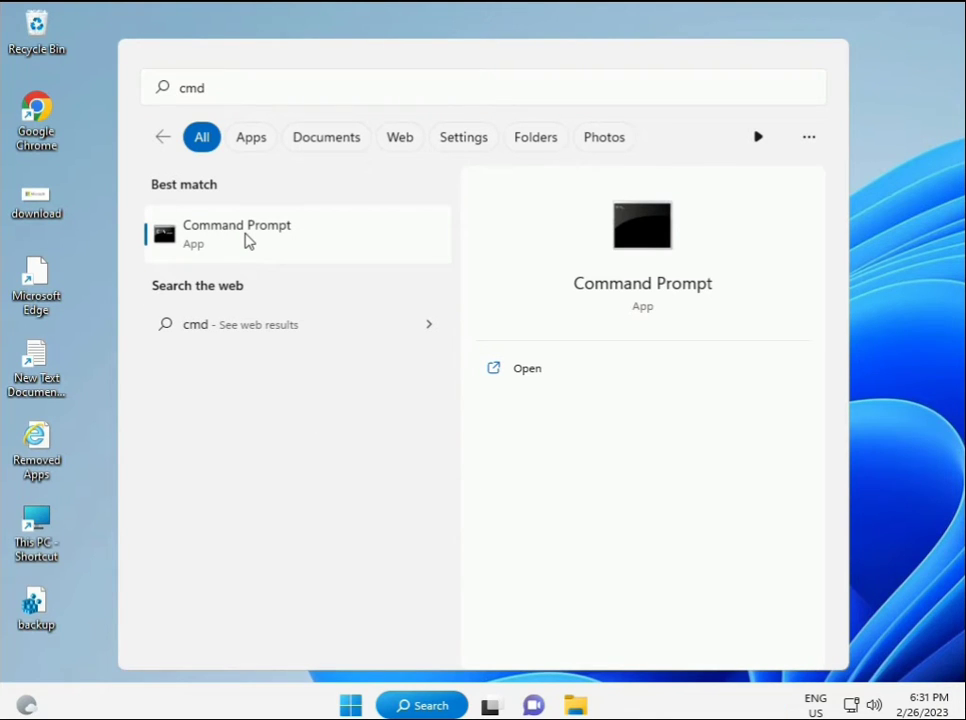
right_click(244, 234)
click(297, 256)
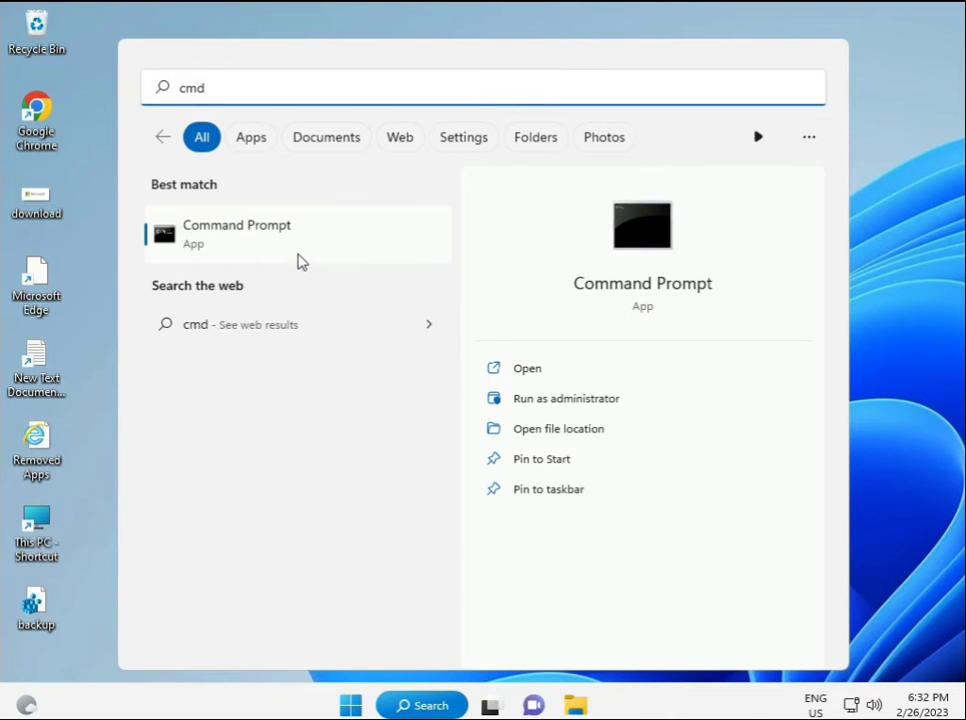
key(ctrl+shift+Return)
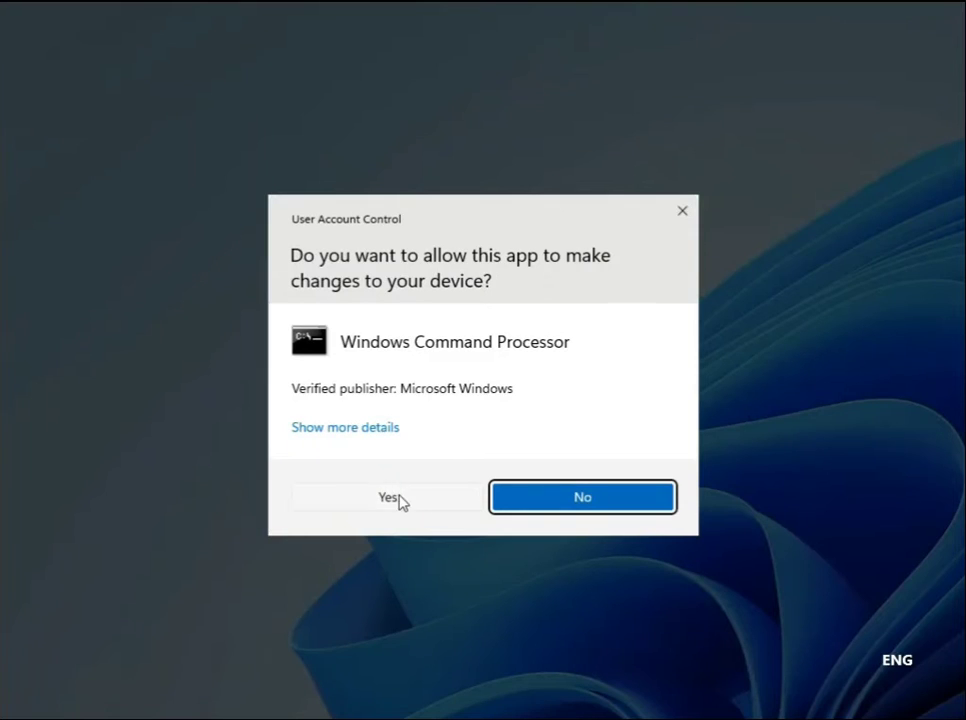
click(390, 497)
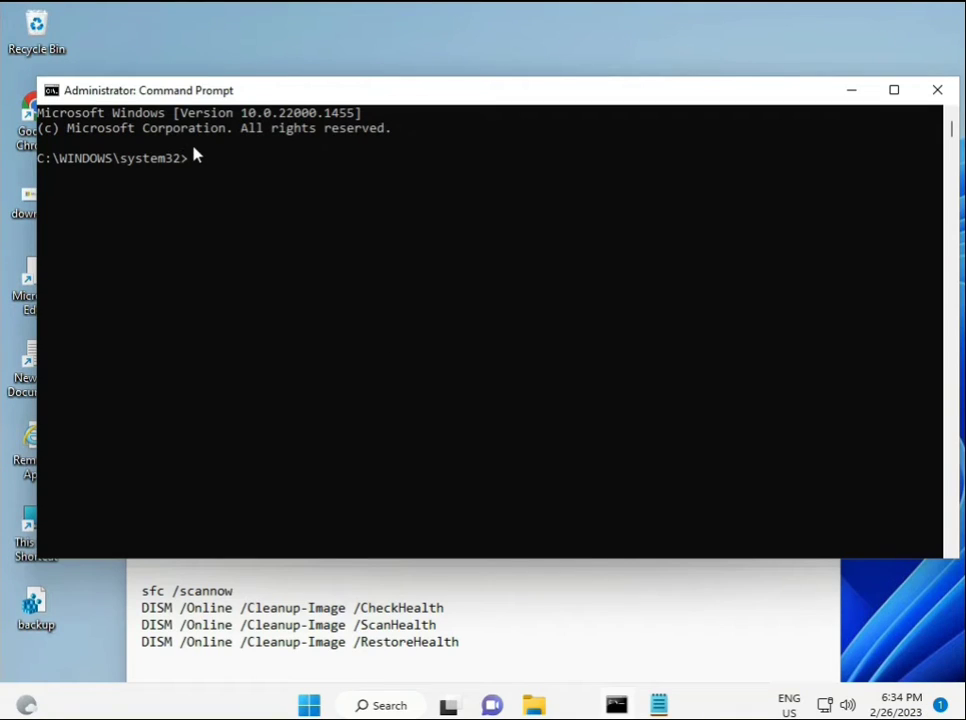
Step: Run sfc /scannow in the administrator Command Prompt
click(192, 157)
text(sc)
key(BackSpace)
key(BackSpace)
text(sfc )
text(/scanno)
text(w)
key(Return)
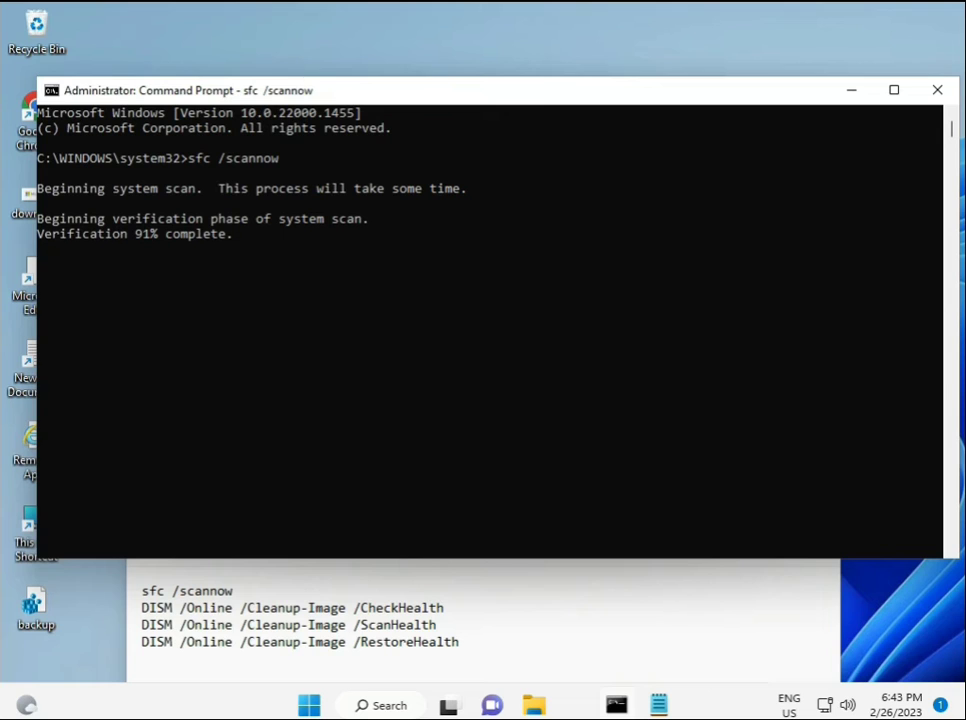
Step: Copy the DISM CheckHealth command line from the Notepad repair notes
click(147, 606)
drag(142, 607, 452, 610)
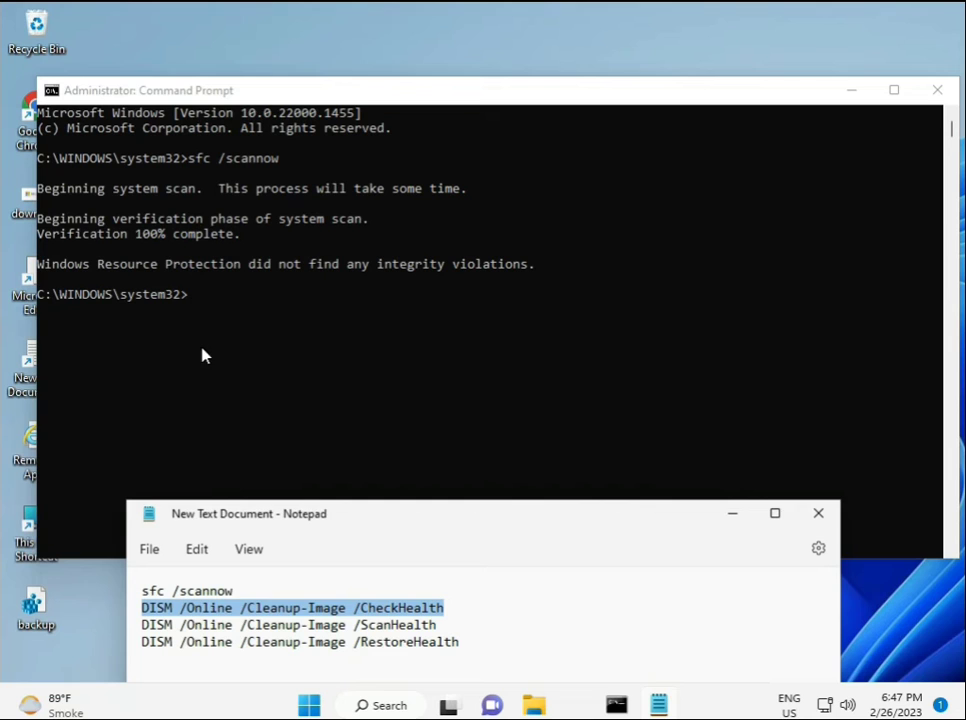
right_click(256, 609)
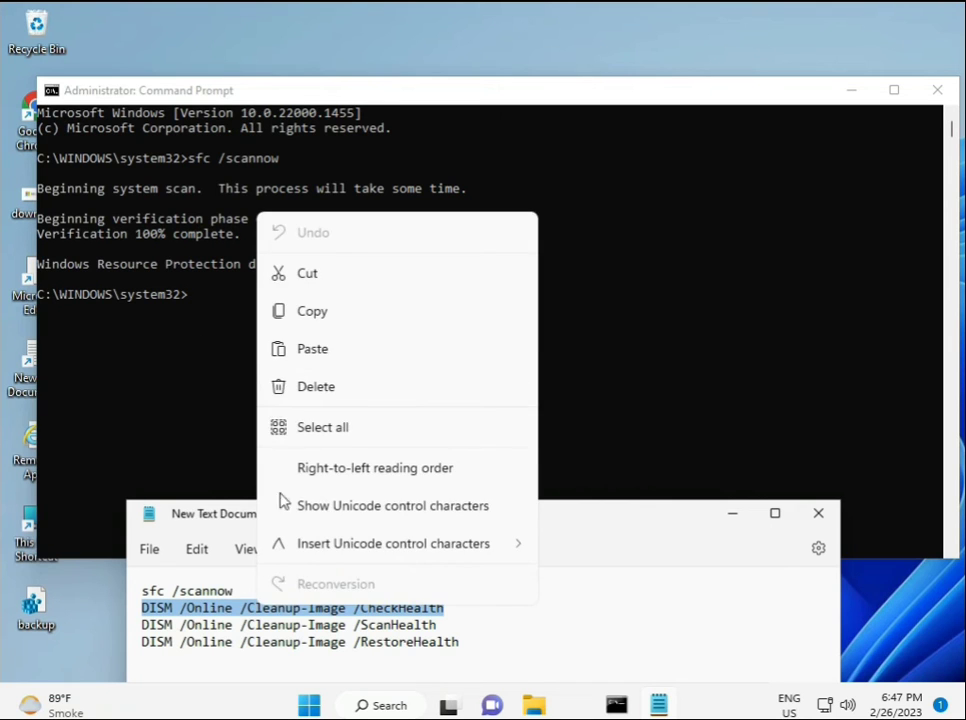
click(305, 312)
Step: Paste the CheckHealth command into the admin Command Prompt and run it
click(194, 301)
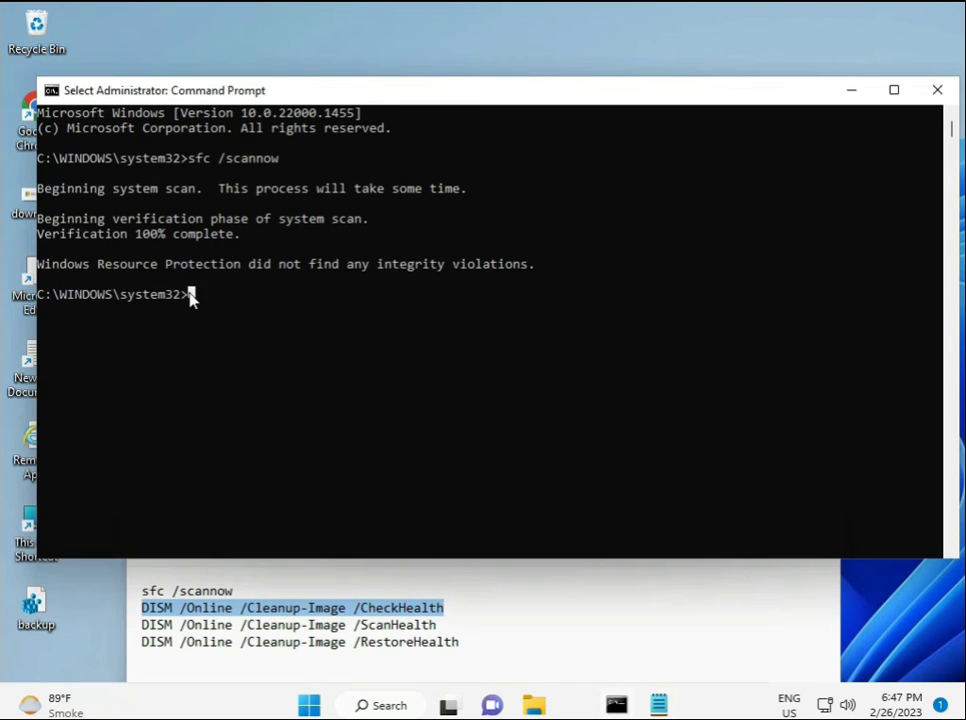
right_click(79, 93)
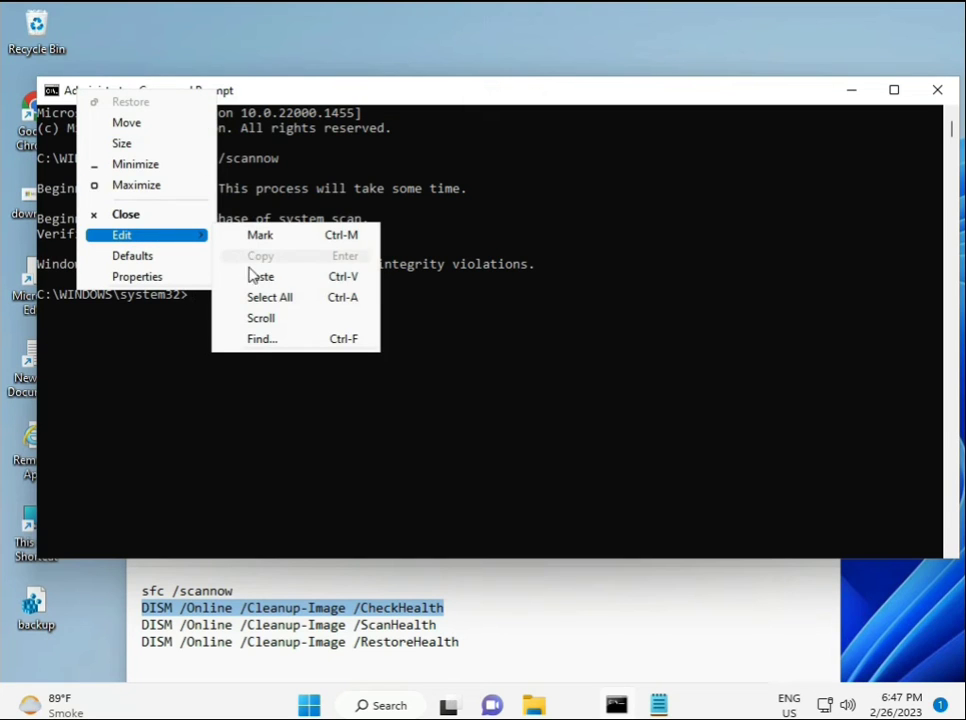
click(256, 277)
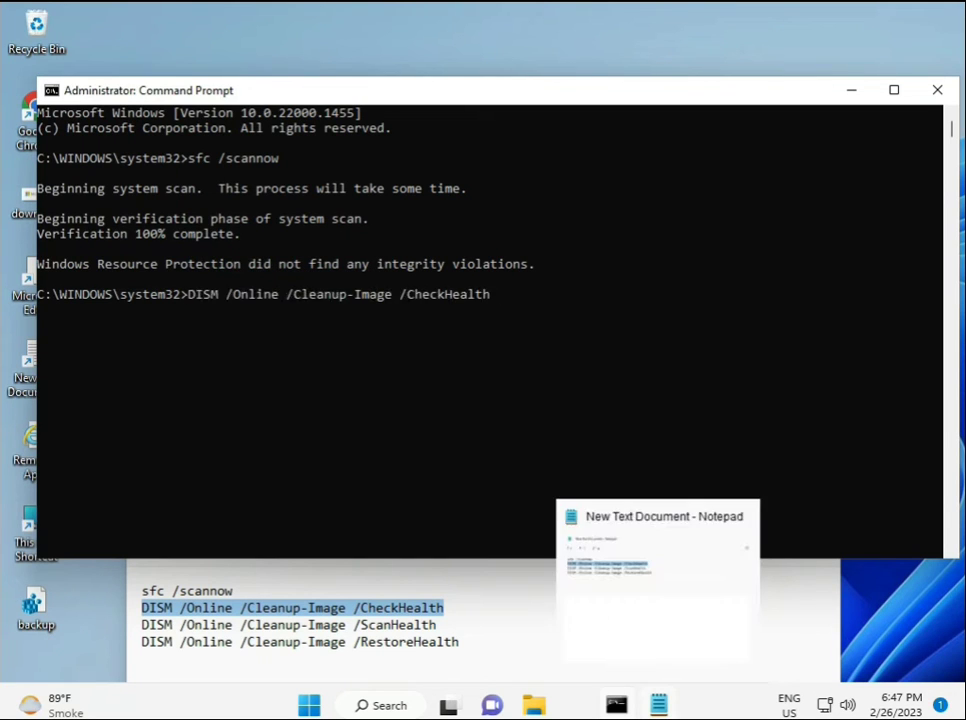
click(198, 298)
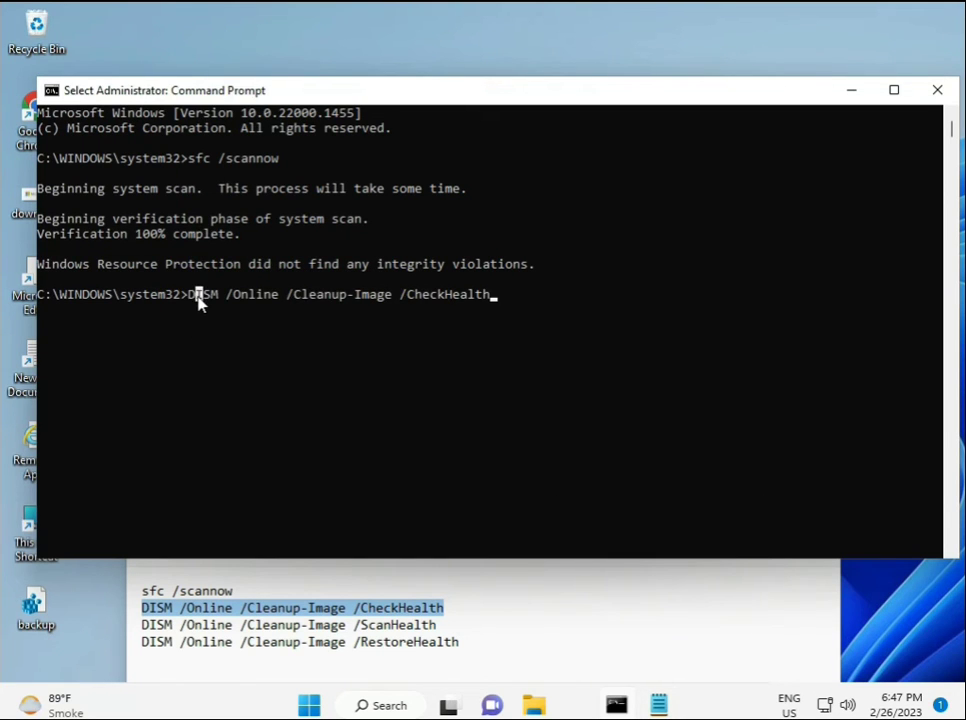
key(Escape)
key(Return)
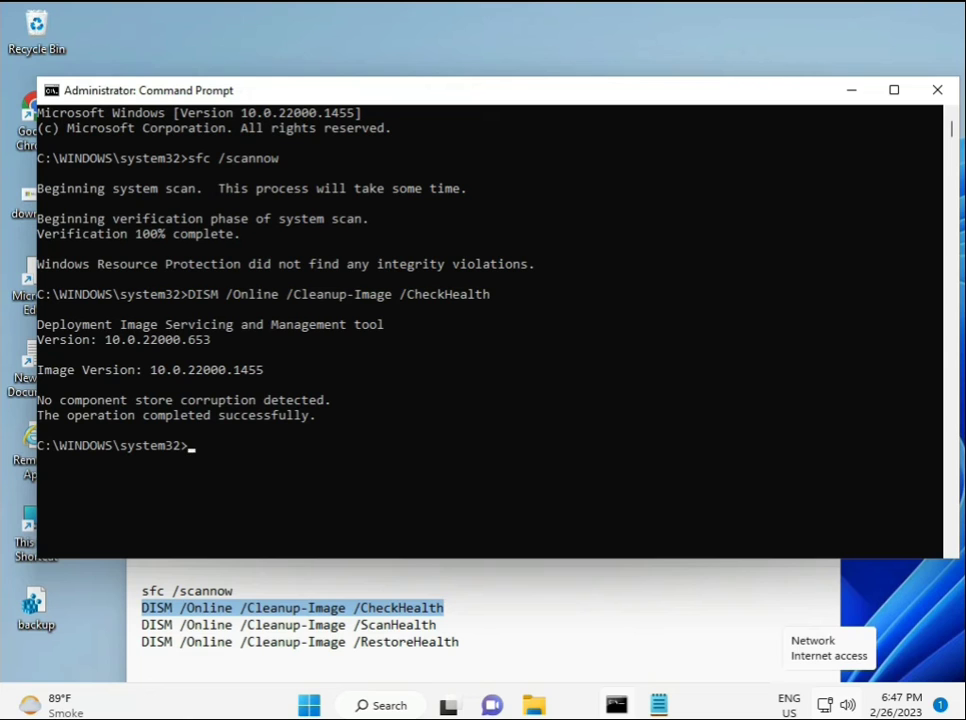
Step: Copy the DISM ScanHealth command line from the Notepad repair notes
click(141, 624)
shift+click(459, 626)
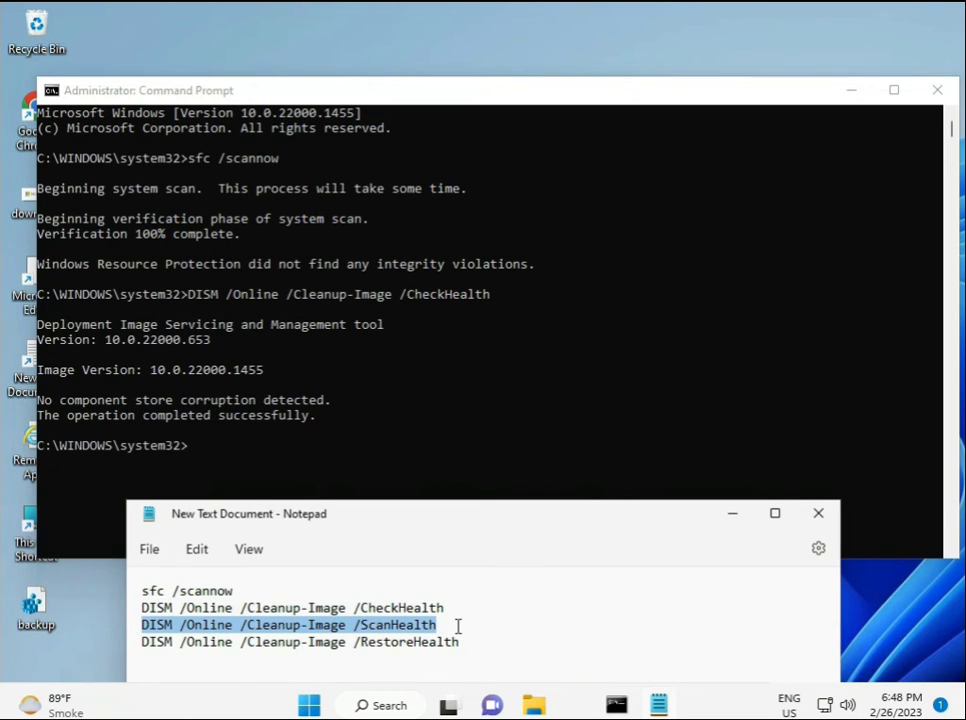
right_click(433, 624)
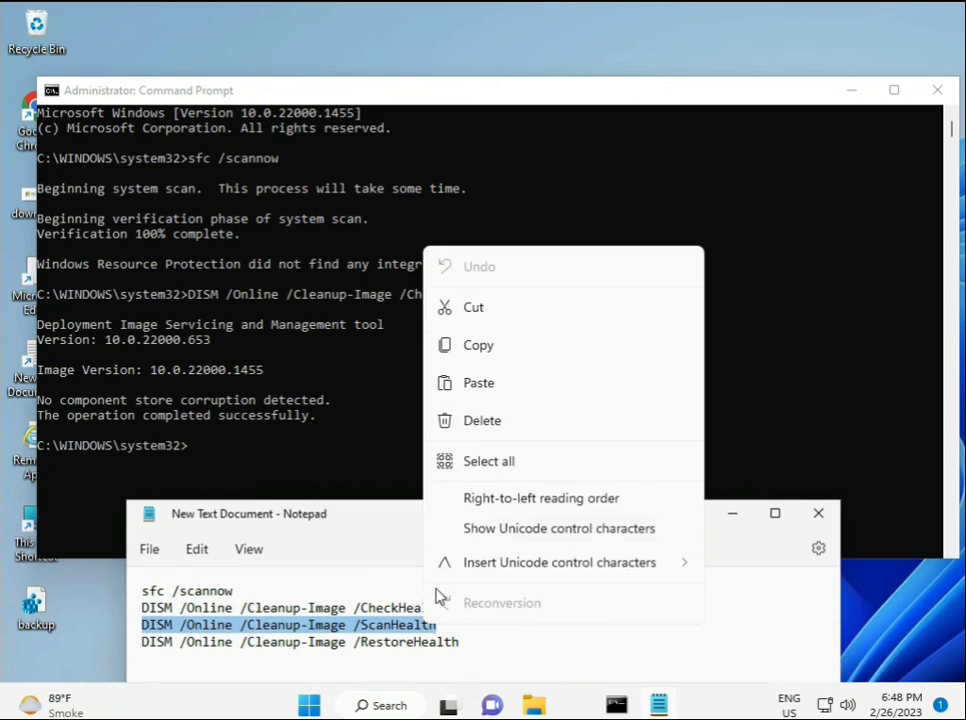
click(470, 358)
Step: Paste the ScanHealth command into the admin Command Prompt and run it
click(211, 459)
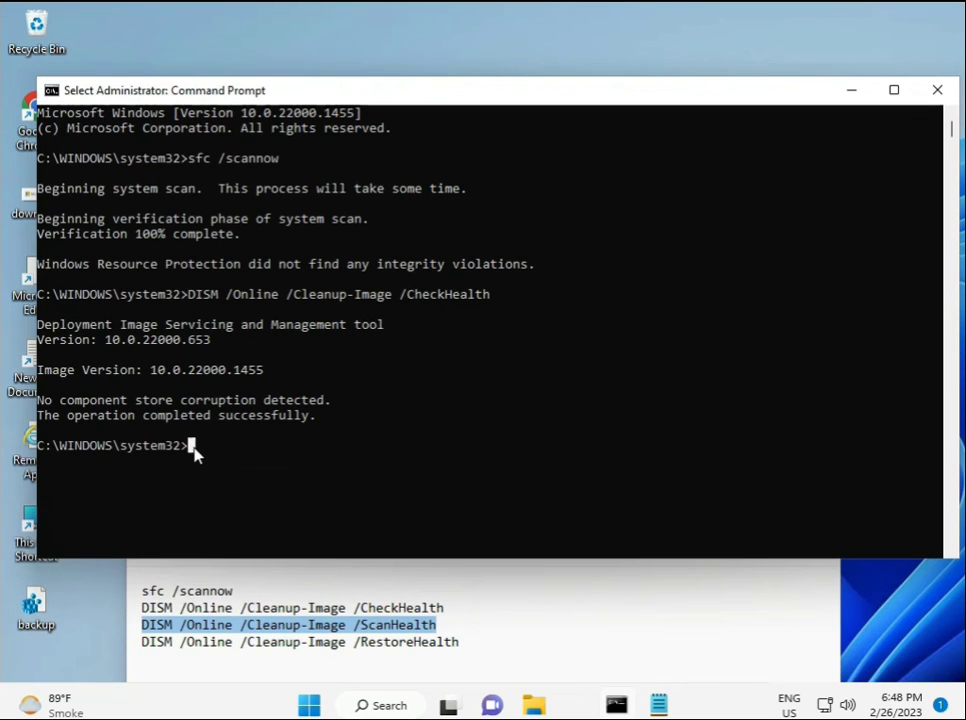
right_click(195, 455)
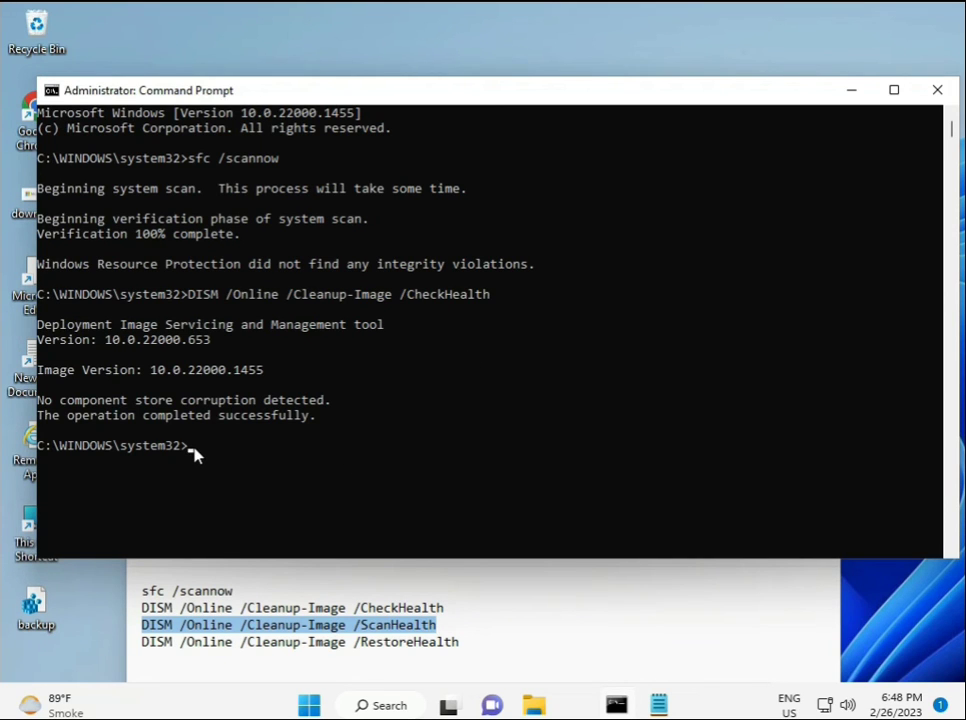
right_click(195, 455)
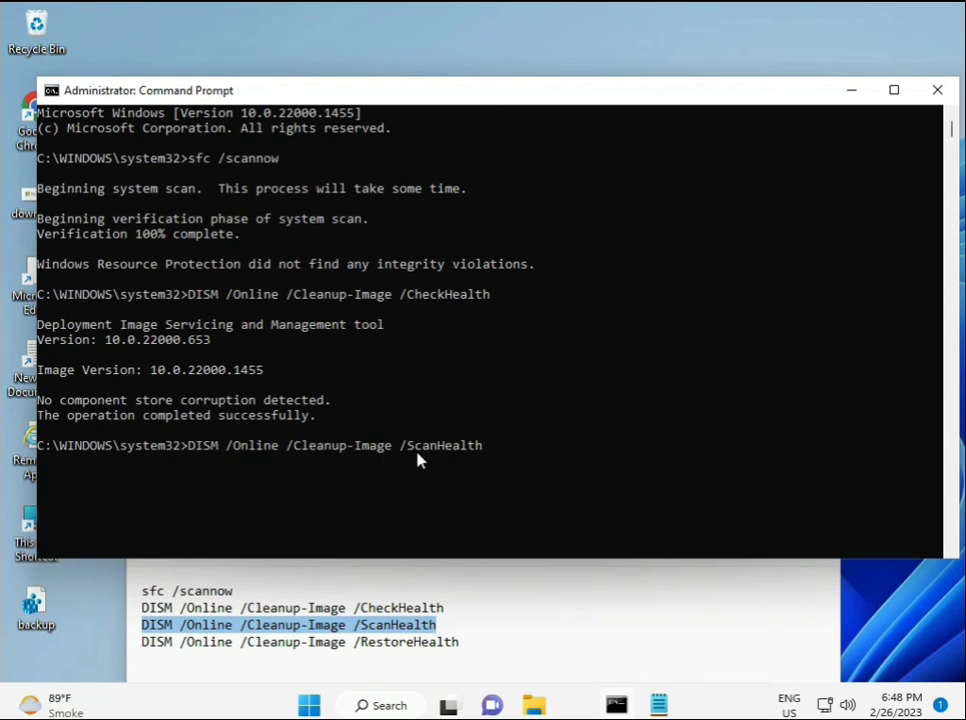
key(Return)
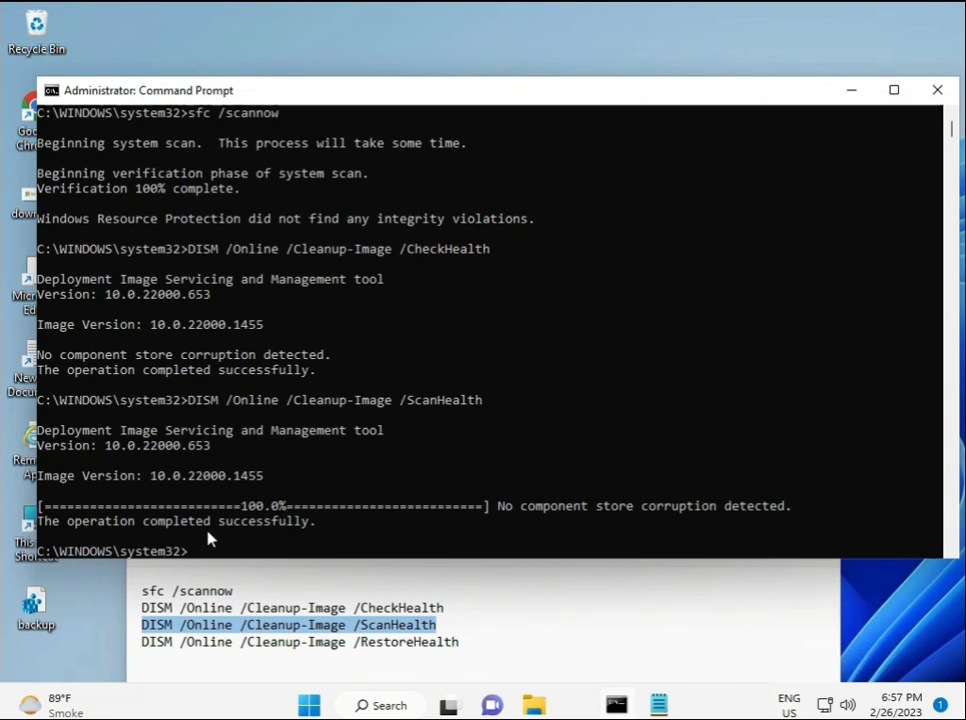
Step: Copy the whole DISM RestoreHealth command line from the Notepad notes
drag(210, 527, 266, 528)
triple_click(229, 650)
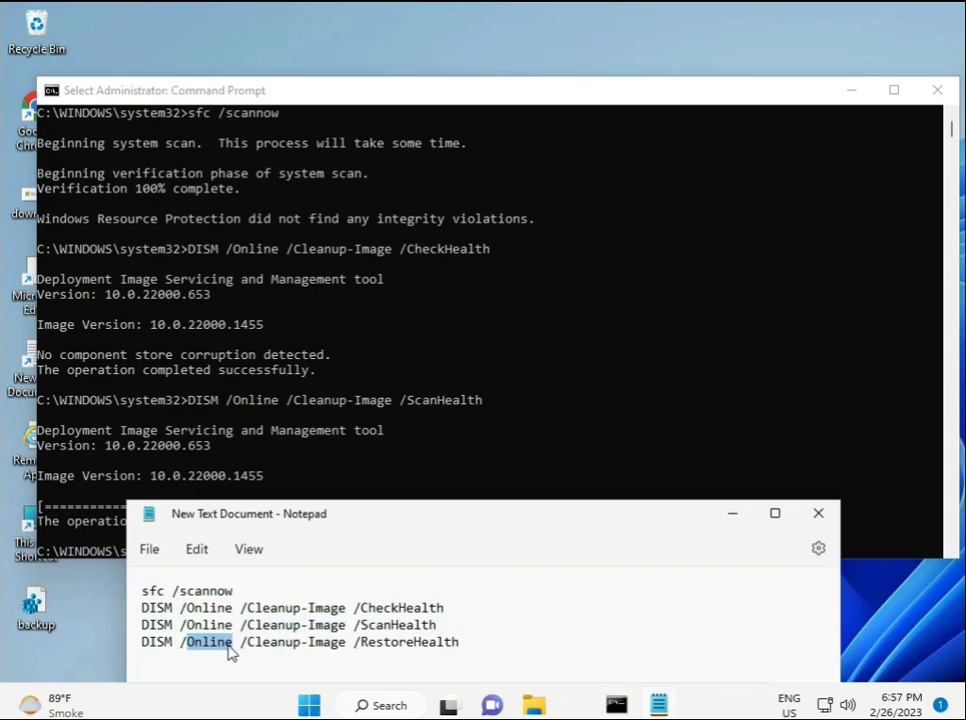
right_click(228, 650)
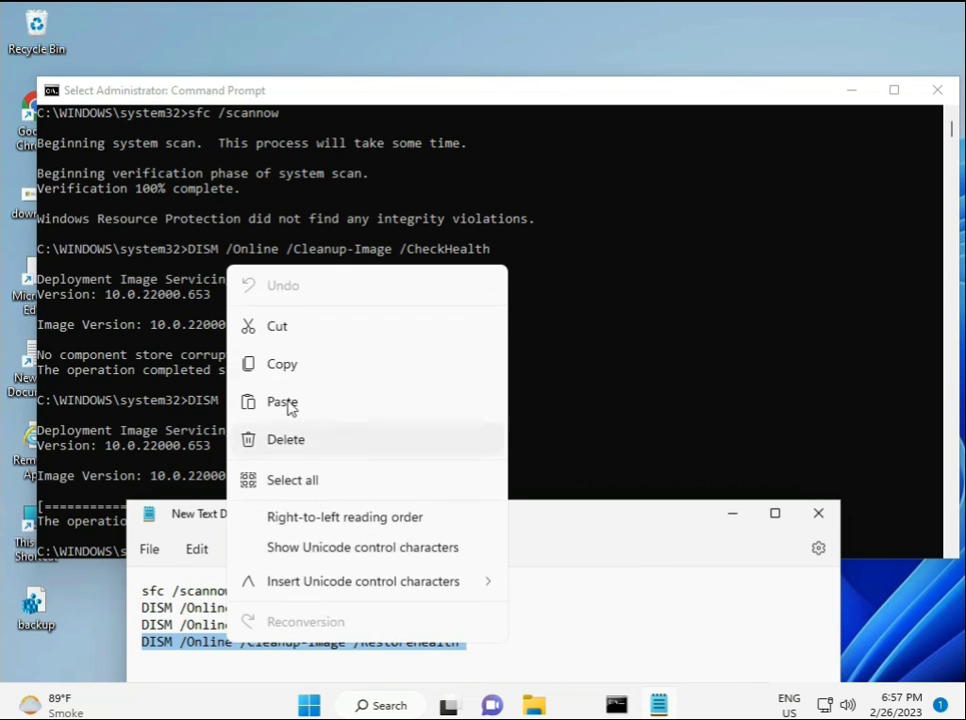
click(290, 376)
Step: Paste the RestoreHealth command into the admin Command Prompt and run it
click(274, 492)
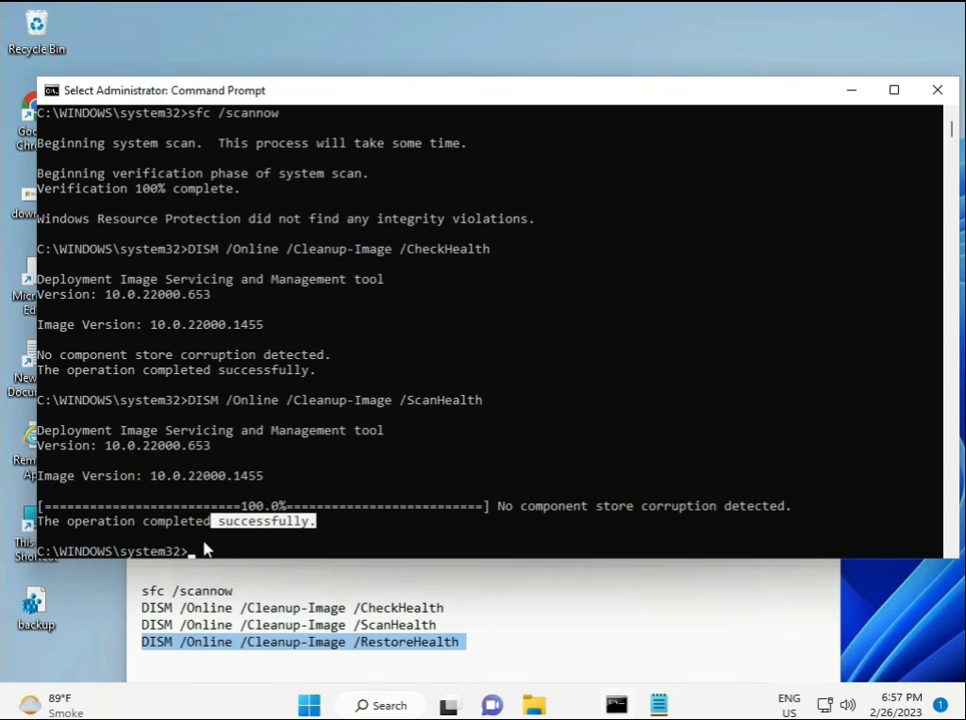
right_click(193, 557)
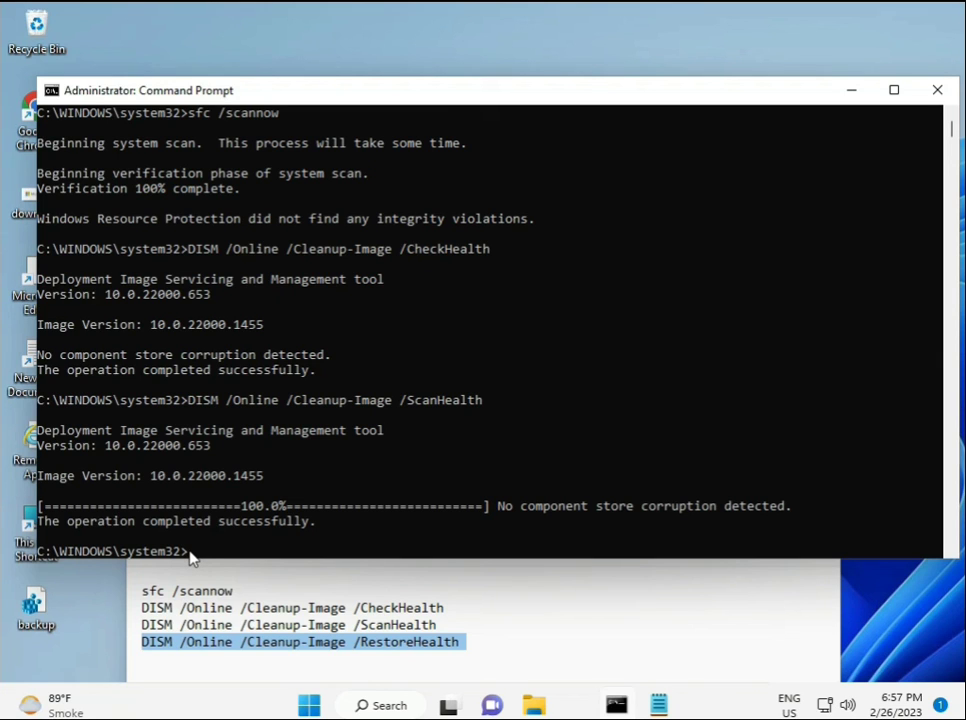
click(193, 557)
right_click(193, 557)
right_click(193, 557)
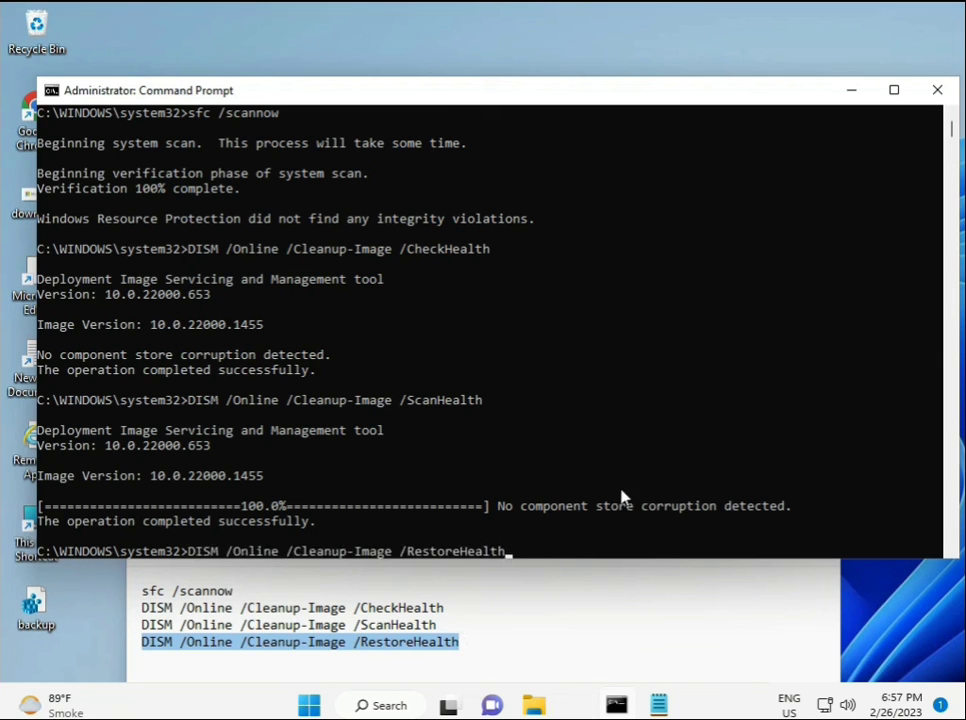
scroll(595, 457, down, 6)
scroll(580, 456, down, 3)
scroll(400, 460, up, 7)
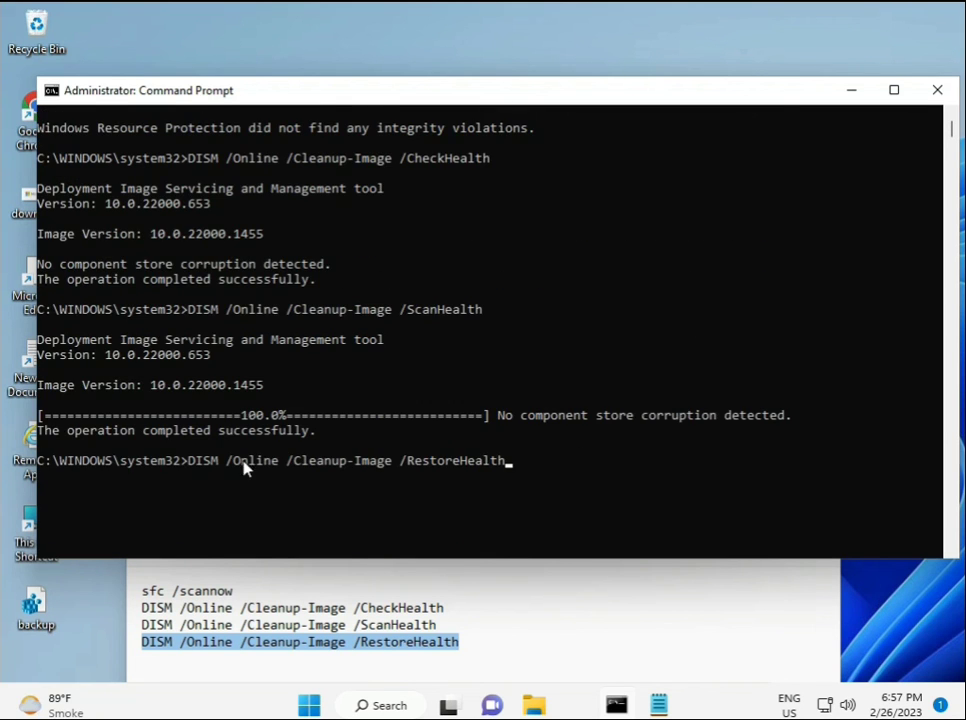
scroll(700, 300, up, 2)
scroll(955, 145, down, 6)
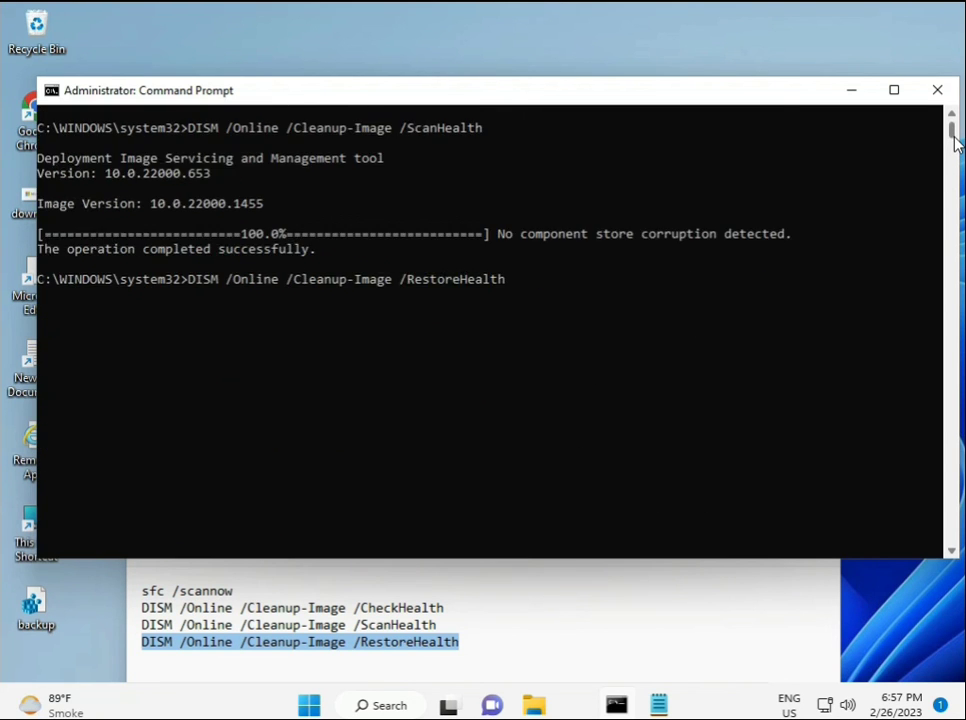
scroll(955, 143, down, 4)
scroll(955, 143, up, 4)
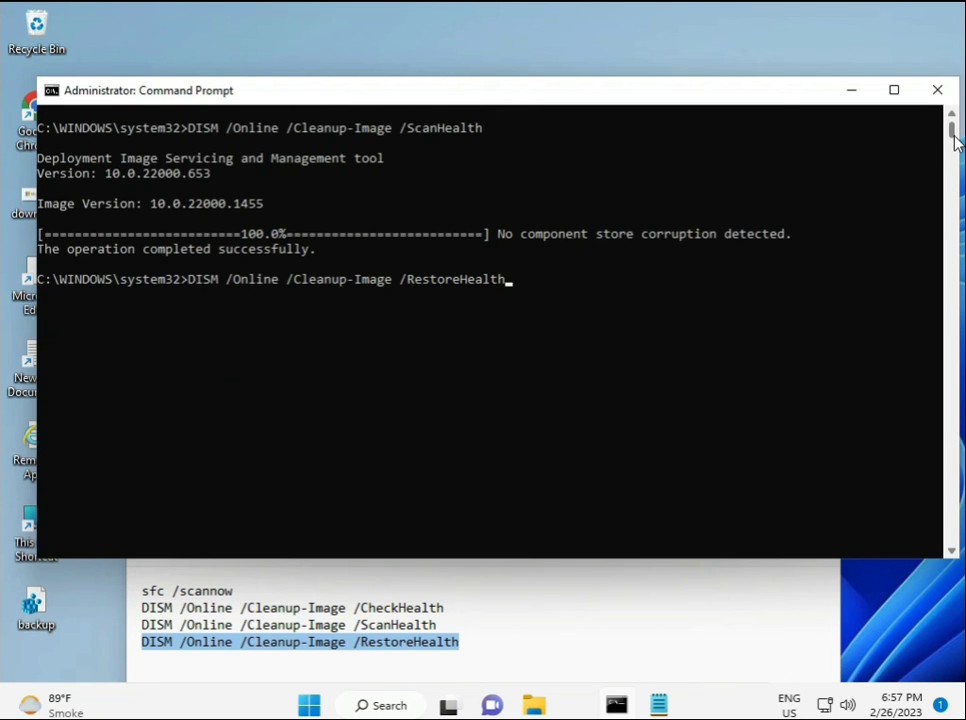
click(191, 281)
key(Escape)
key(Return)
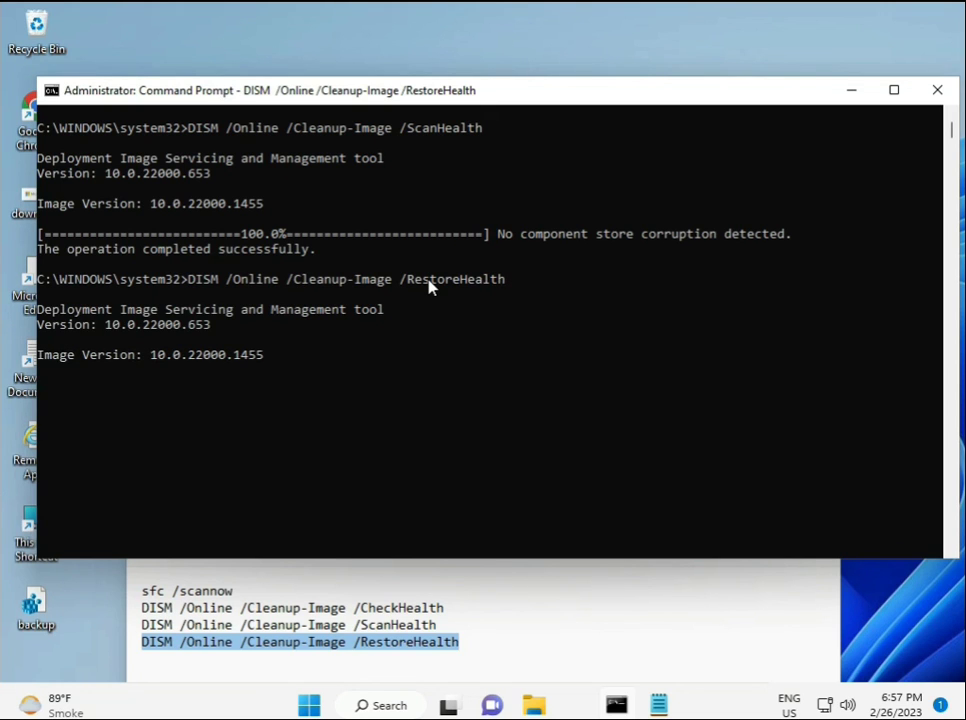